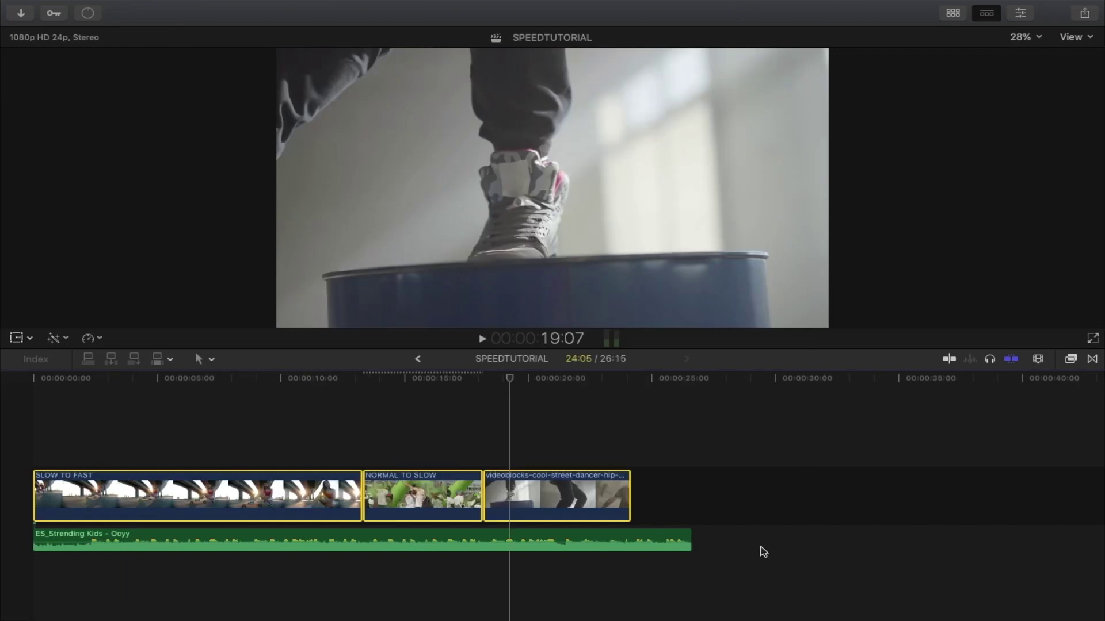
Select the music clip on its own, disable it with V, and return the playhead to about 12:23.
{"action": "left_click", "coordinate": [769, 528]}
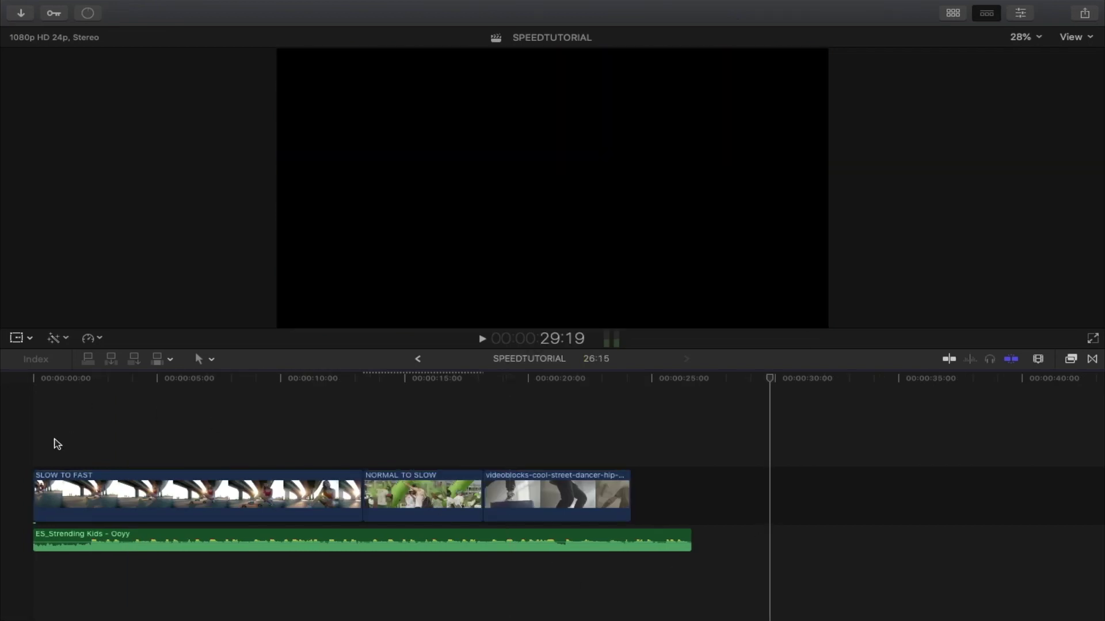
{"action": "left_click_drag", "start_coordinate": [53, 439], "coordinate": [650, 492]}
{"action": "left_click_drag", "start_coordinate": [595, 600], "coordinate": [663, 538]}
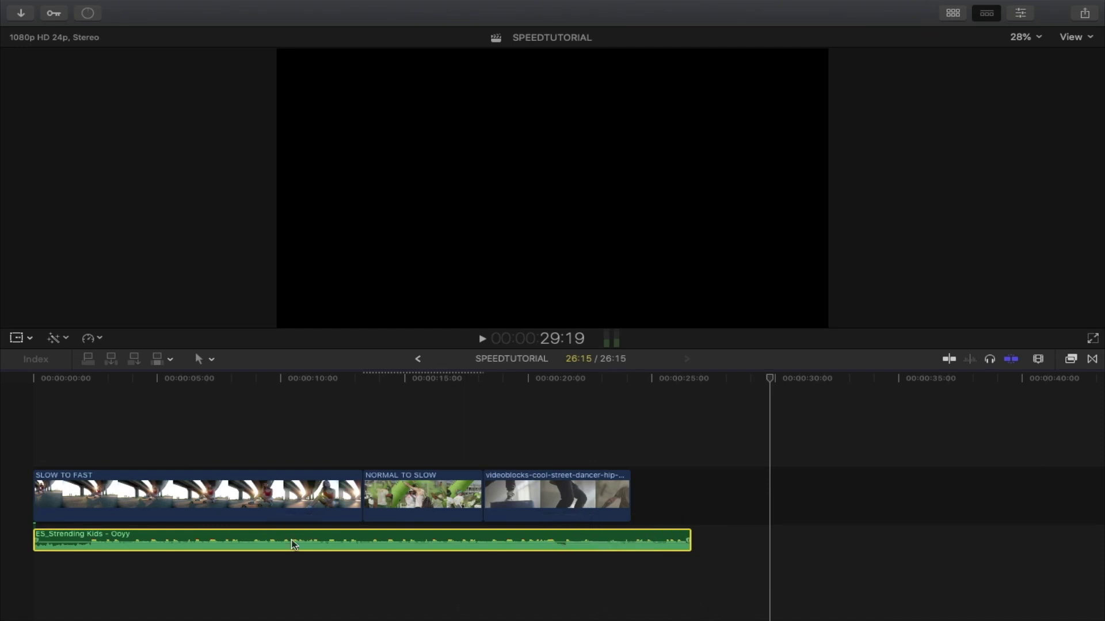
{"action": "key", "text": "v"}
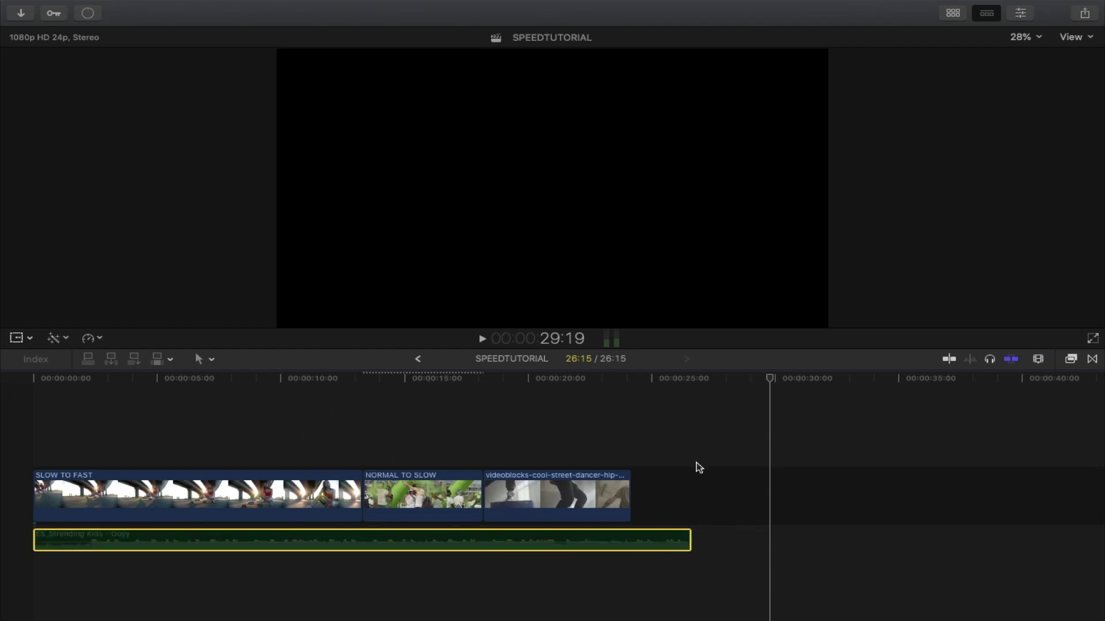
{"action": "left_click_drag", "start_coordinate": [764, 381], "coordinate": [353, 426]}
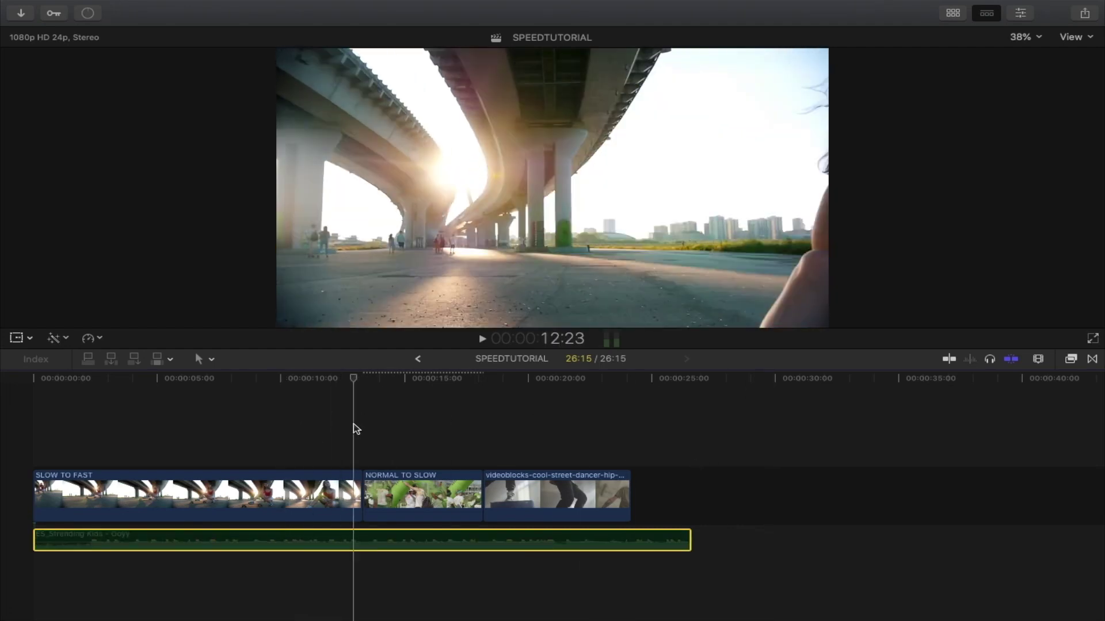
Review the SLOW TO FAST, NORMAL TO SLOW and dancer clips, then cue SLOW TO FAST at 4:23.
{"action": "left_click", "coordinate": [242, 478]}
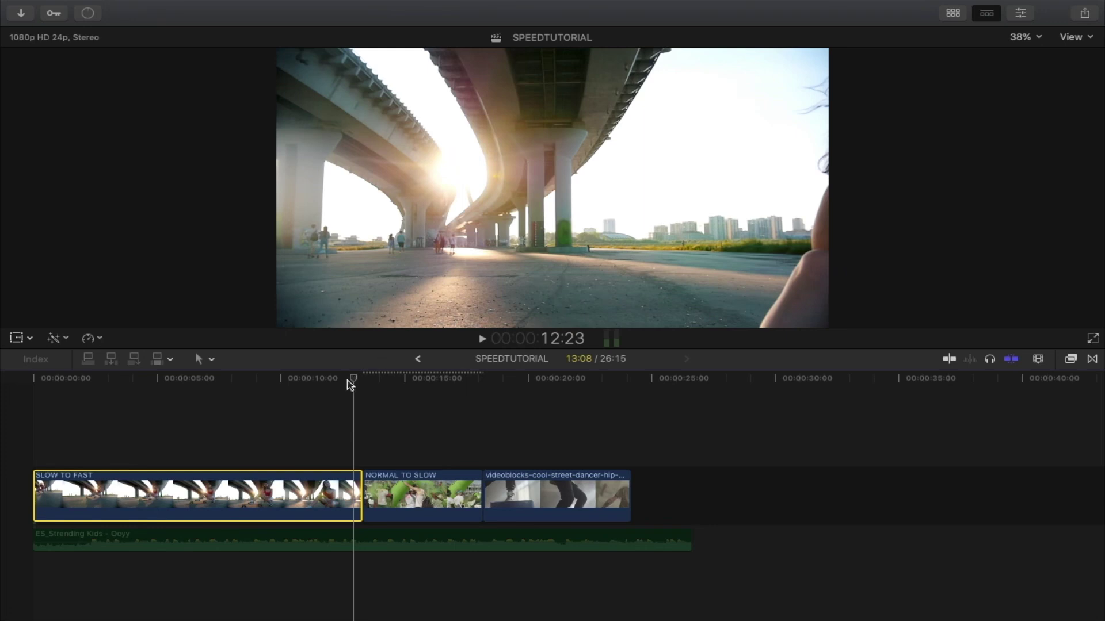
{"action": "left_click_drag", "start_coordinate": [355, 375], "coordinate": [197, 393]}
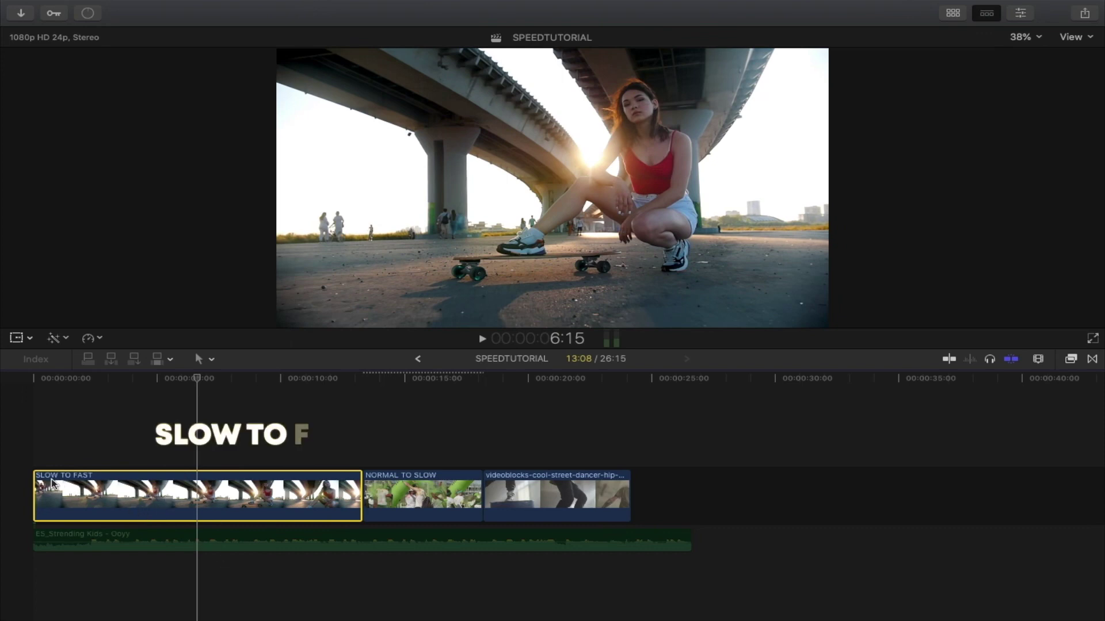
{"action": "left_click", "coordinate": [401, 499]}
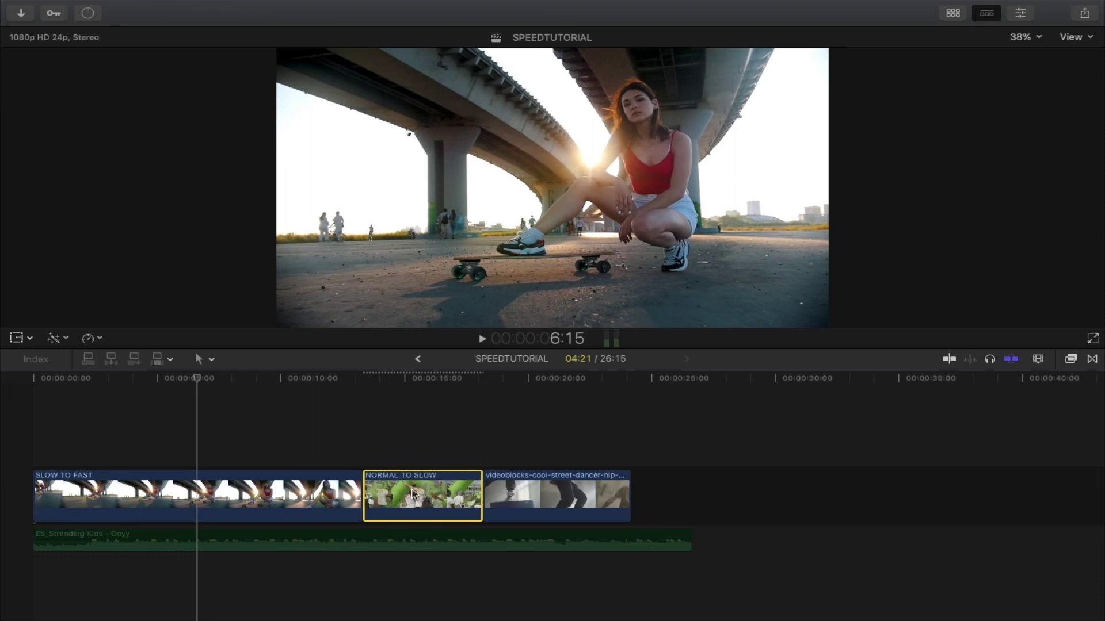
{"action": "left_click", "coordinate": [546, 491]}
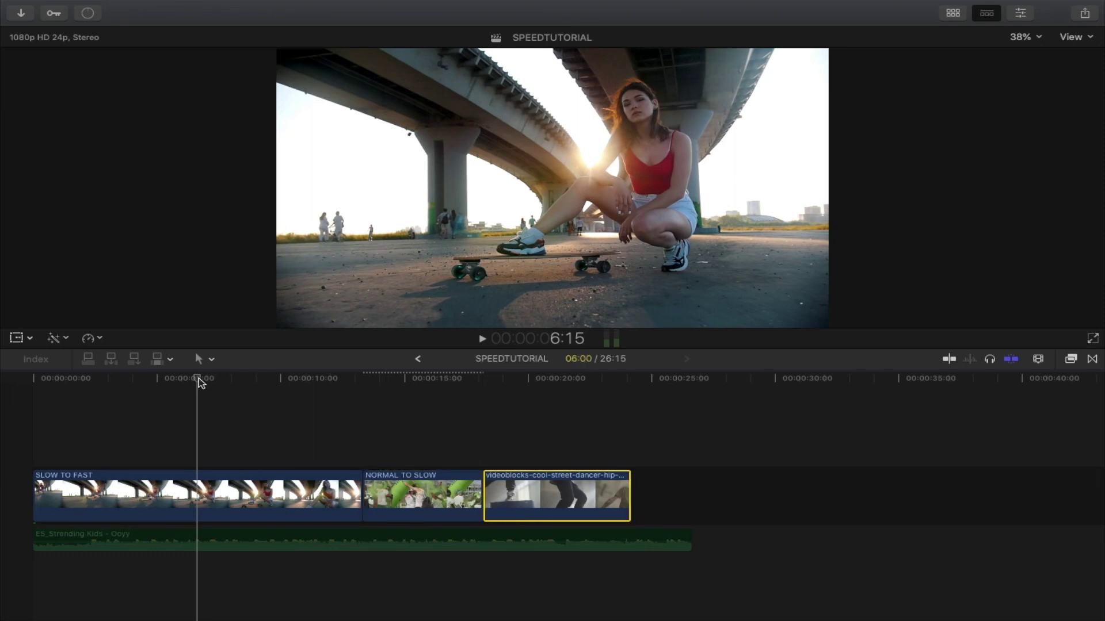
{"action": "left_click", "coordinate": [195, 495]}
{"action": "left_click_drag", "start_coordinate": [196, 380], "coordinate": [156, 404]}
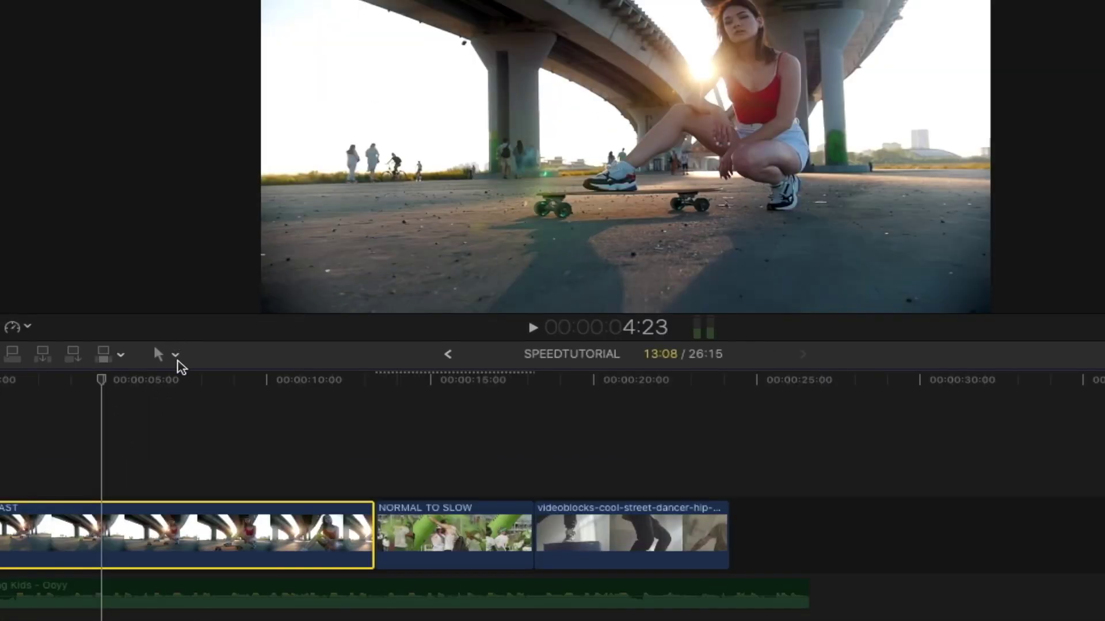
Switch to the Range Selection tool and mark a 4:04 range inside the SLOW TO FAST clip.
{"action": "left_click", "coordinate": [176, 355]}
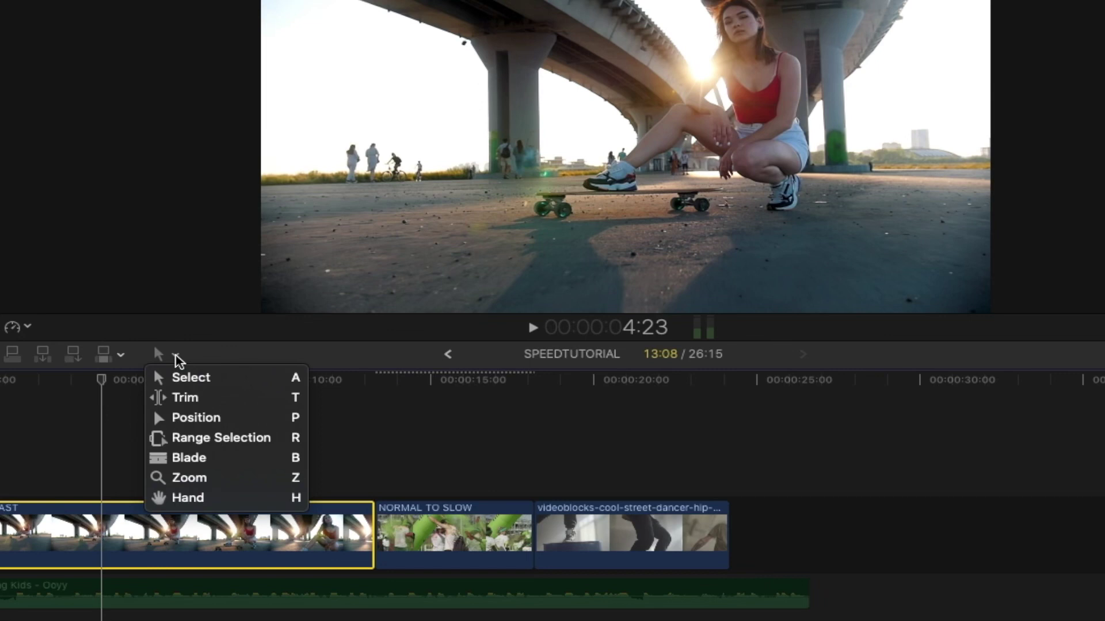
{"action": "left_click", "coordinate": [207, 438]}
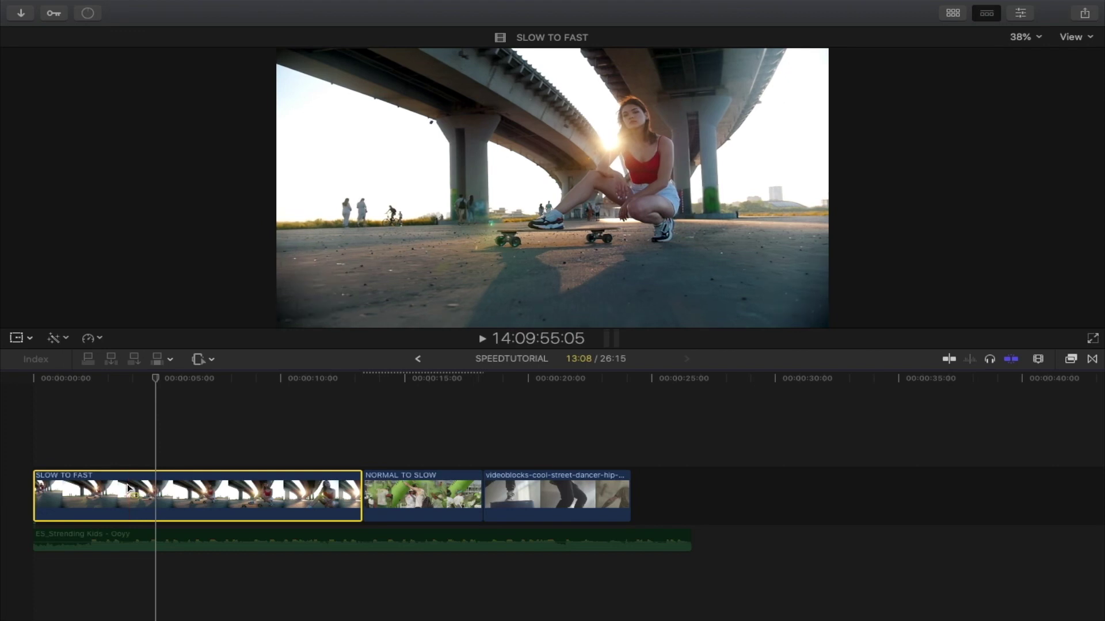
{"action": "left_click_drag", "start_coordinate": [128, 488], "coordinate": [230, 489]}
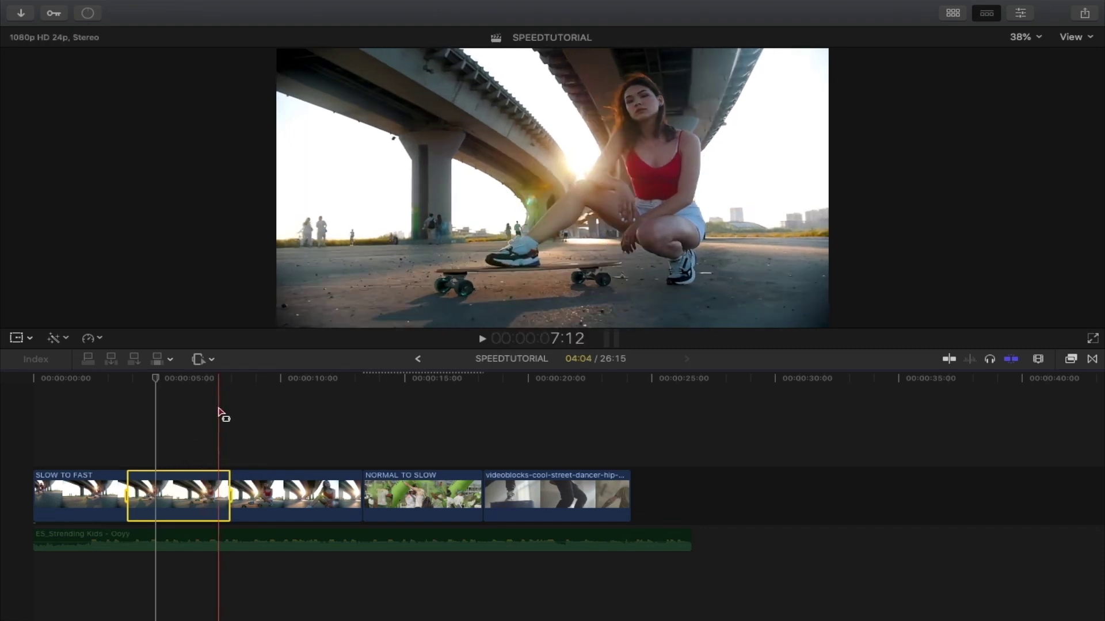
Speed the marked SLOW TO FAST range up to 8x using Retime > Fast.
{"action": "left_click", "coordinate": [99, 340]}
{"action": "mouse_move", "coordinate": [104, 364]}
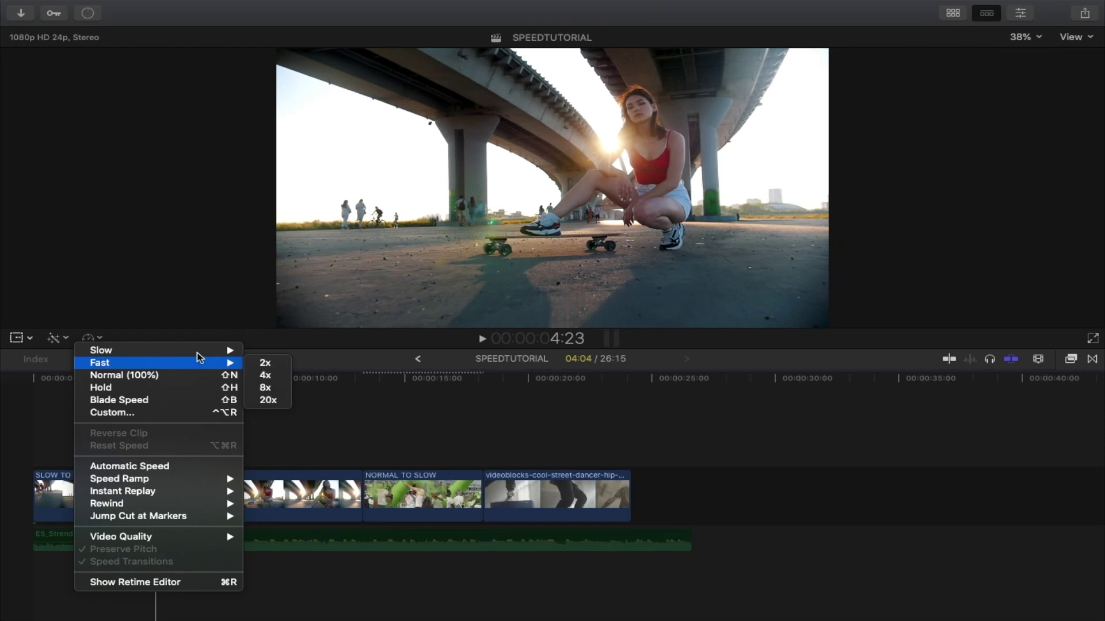
{"action": "left_click", "coordinate": [268, 387]}
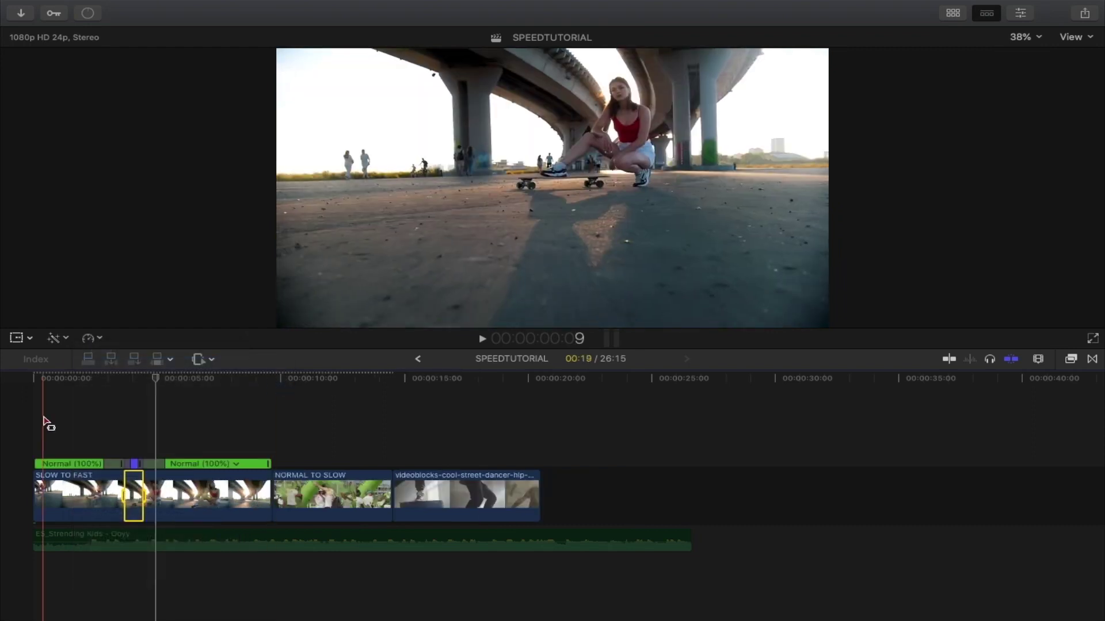
Return to the Select tool and play the timeline from the start to preview the ramp.
{"action": "key", "text": "a"}
{"action": "key", "text": "Home"}
{"action": "key", "text": "space"}
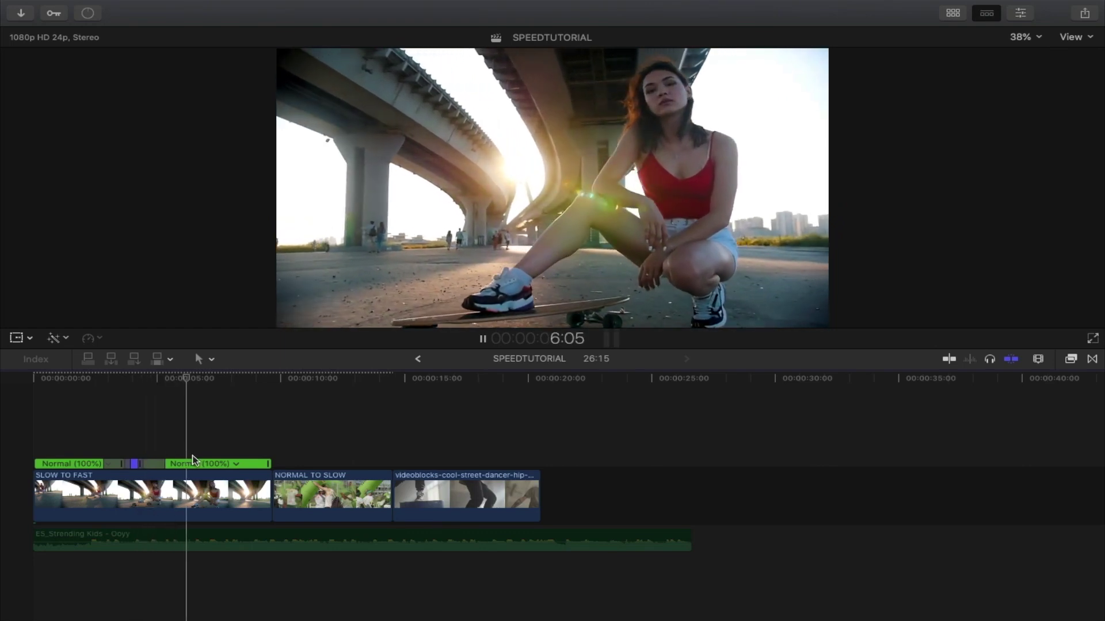
{"action": "key", "text": "space"}
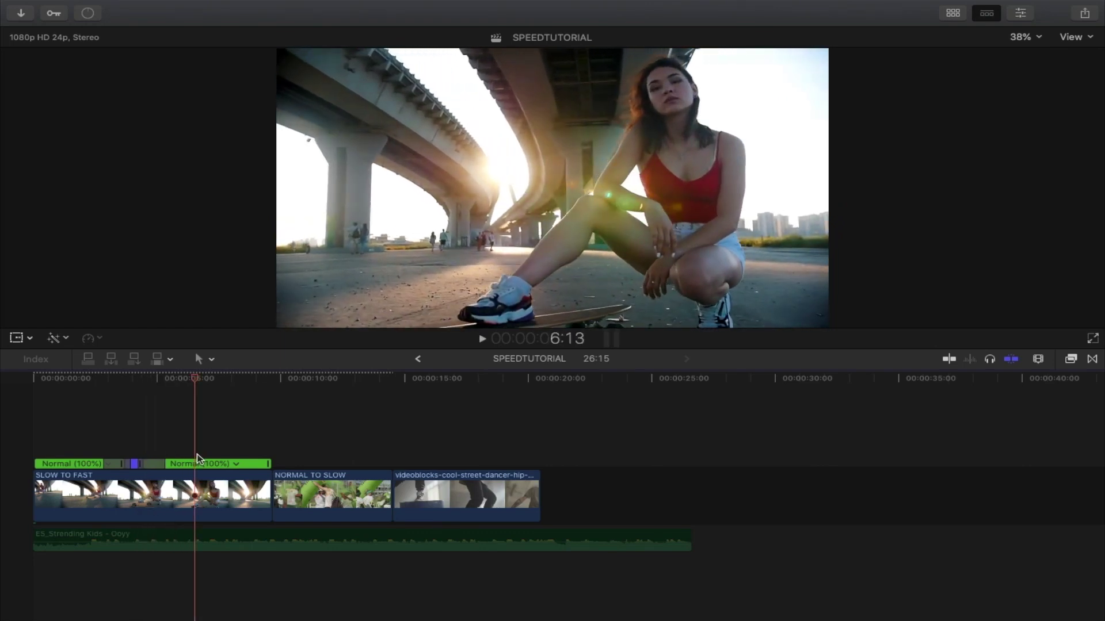
Zoom in and drag the ramp edges so the 8x section starts later and ends earlier.
{"action": "left_click_drag", "start_coordinate": [99, 379], "coordinate": [72, 398]}
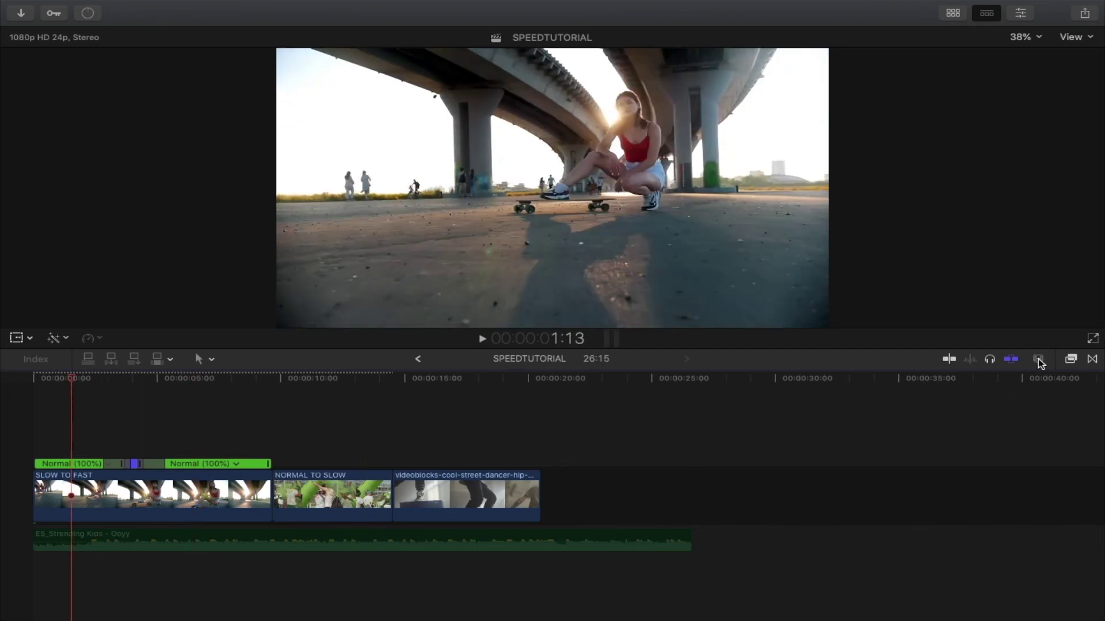
{"action": "left_click", "coordinate": [1039, 360]}
{"action": "left_click_drag", "start_coordinate": [983, 388], "coordinate": [999, 389]}
{"action": "left_click_drag", "start_coordinate": [627, 615], "coordinate": [612, 616]}
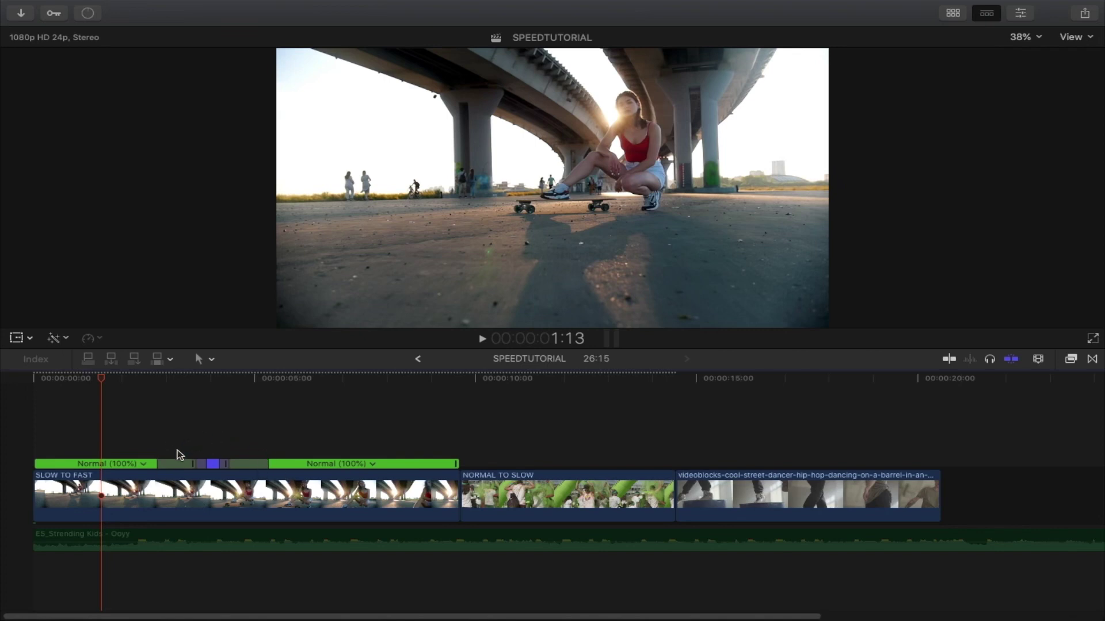
{"action": "left_click_drag", "start_coordinate": [160, 464], "coordinate": [176, 463]}
{"action": "left_click_drag", "start_coordinate": [266, 463], "coordinate": [247, 464]}
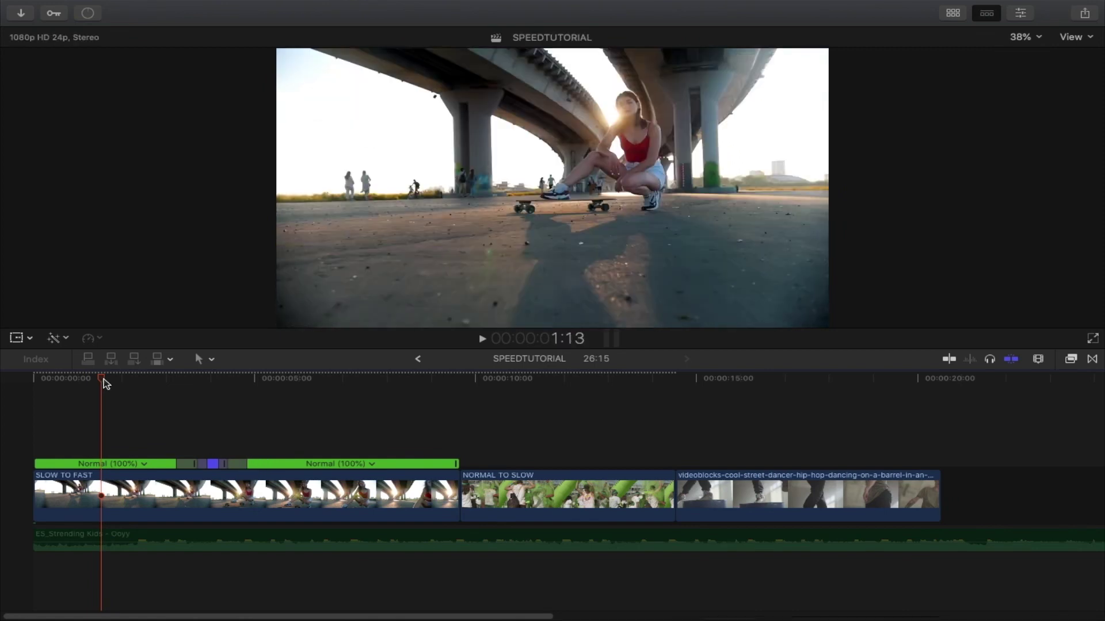
Preview the reshaped speed ramp from 1:22.
{"action": "left_click_drag", "start_coordinate": [104, 382], "coordinate": [118, 386]}
{"action": "key", "text": "space"}
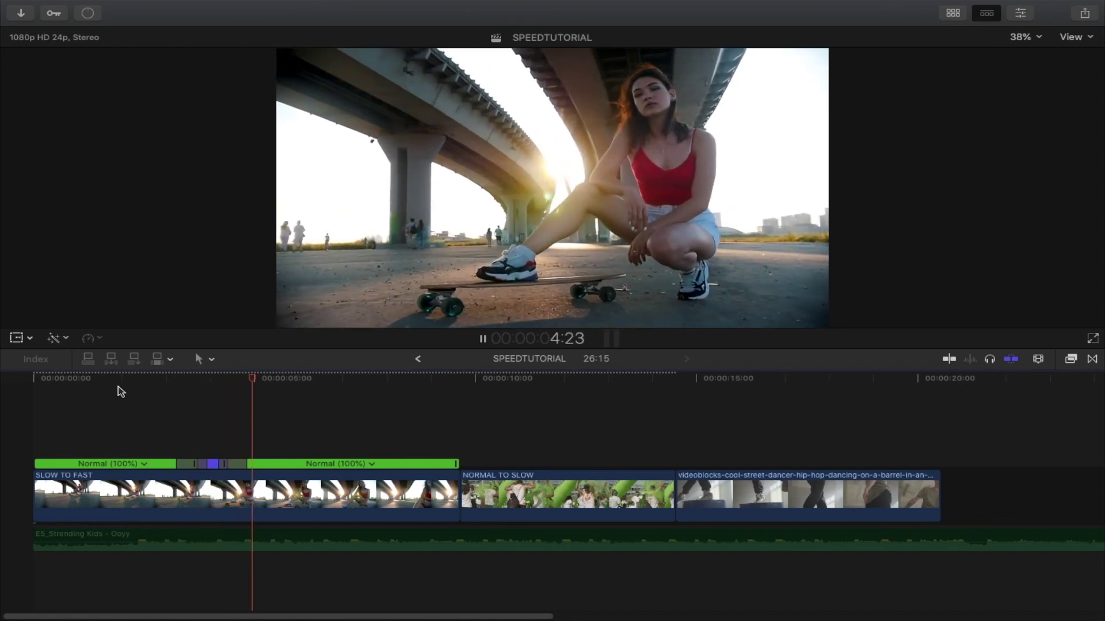
{"action": "key", "text": "space"}
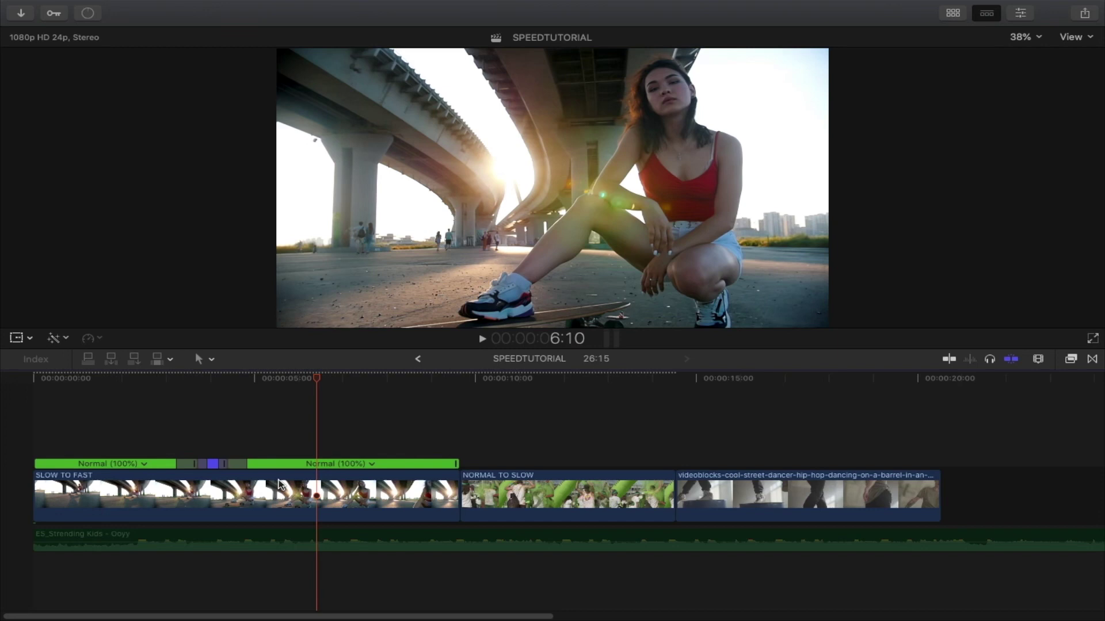
Select NORMAL TO SLOW and mark a short range in its middle with Range Selection.
{"action": "left_click", "coordinate": [240, 498]}
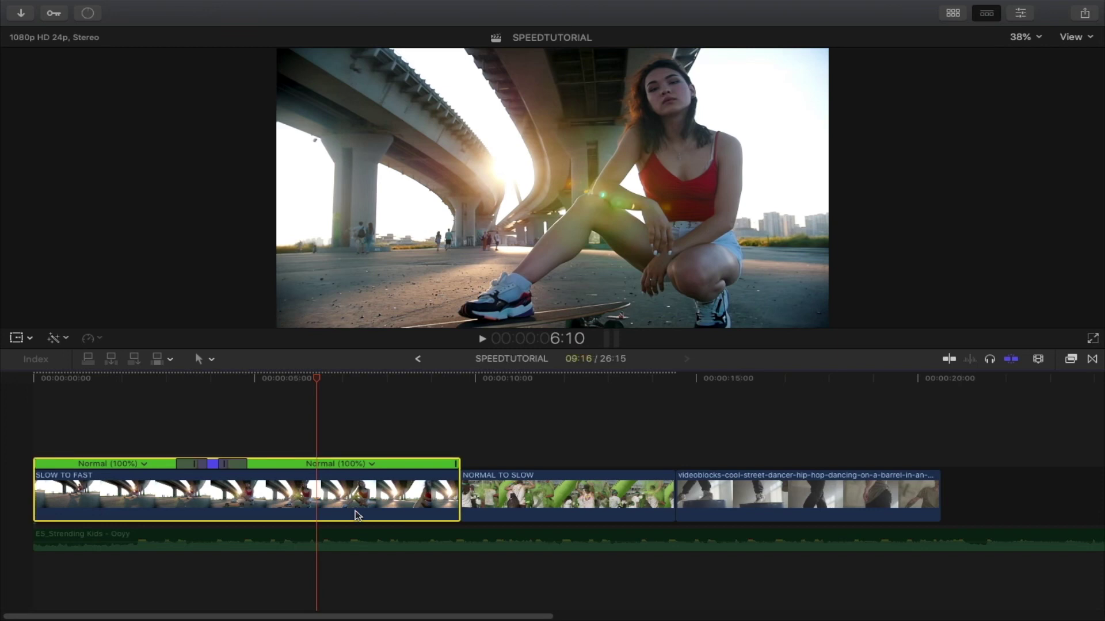
{"action": "left_click", "coordinate": [532, 490]}
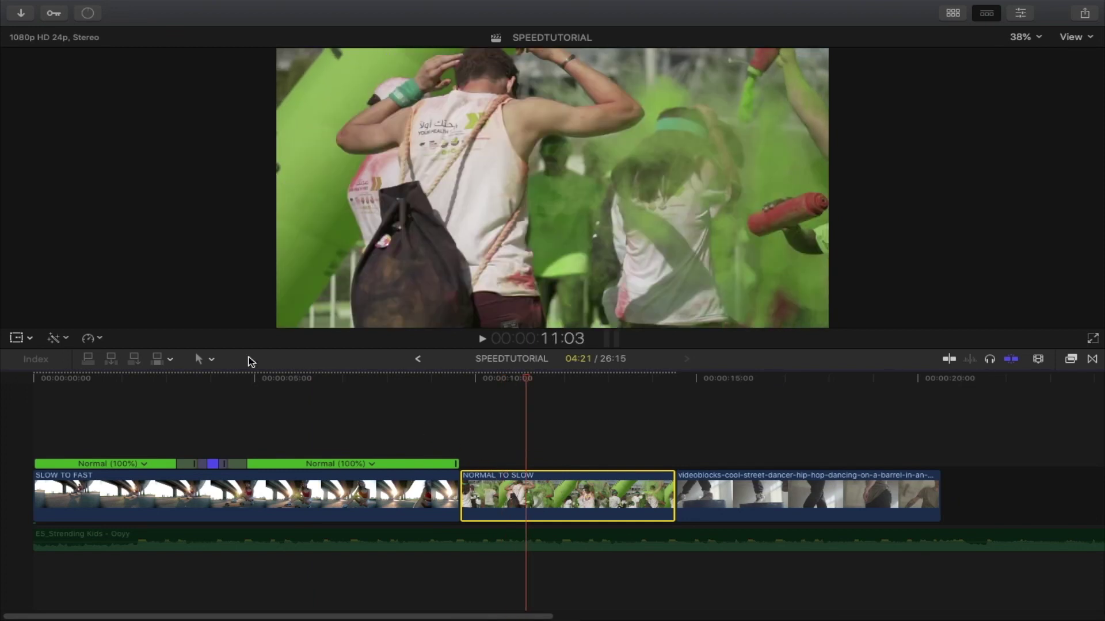
{"action": "left_click", "coordinate": [214, 361]}
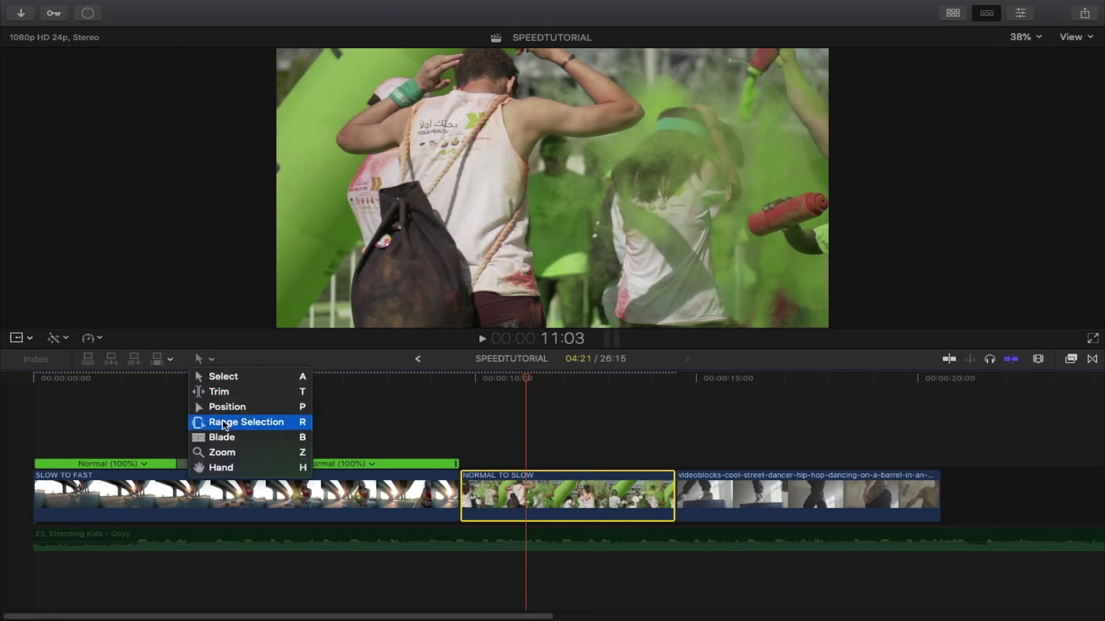
{"action": "left_click", "coordinate": [227, 422]}
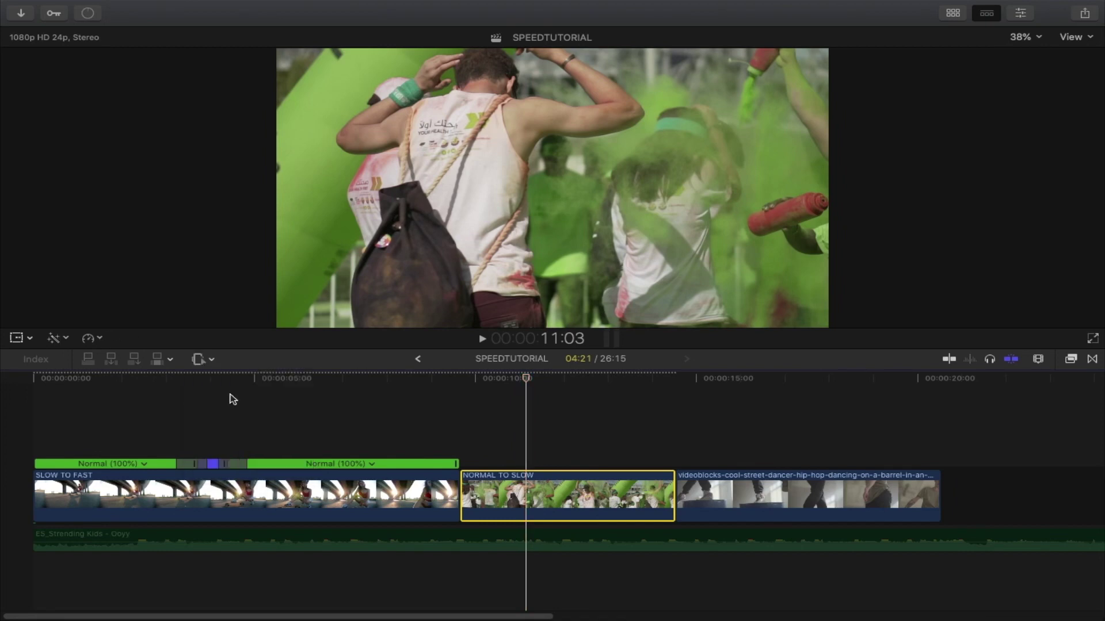
{"action": "left_click", "coordinate": [509, 490]}
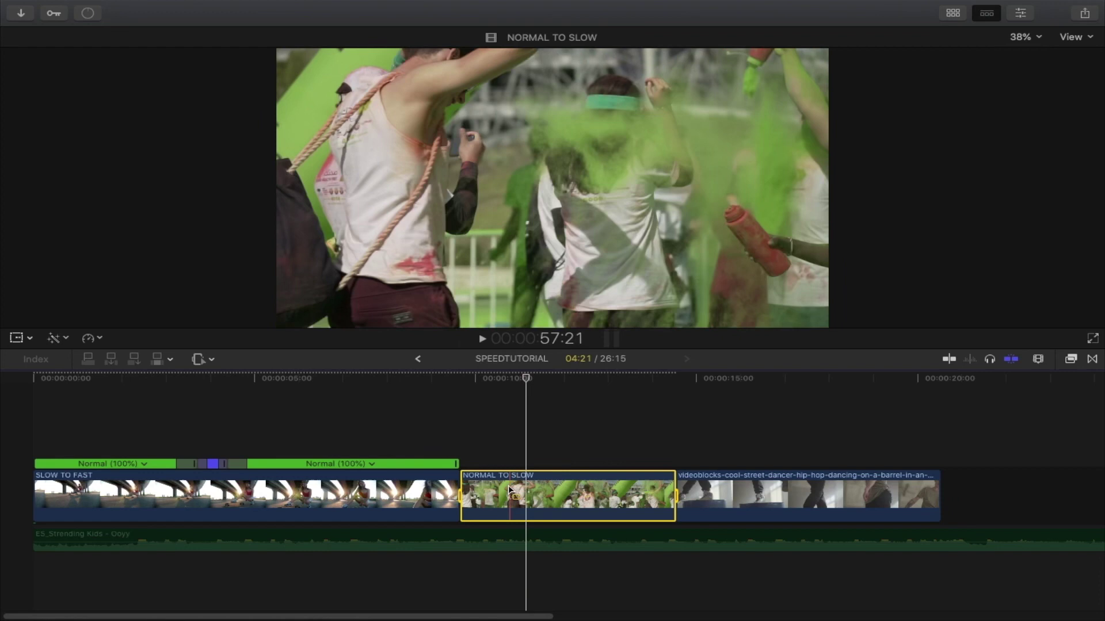
{"action": "left_click_drag", "start_coordinate": [502, 489], "coordinate": [525, 489]}
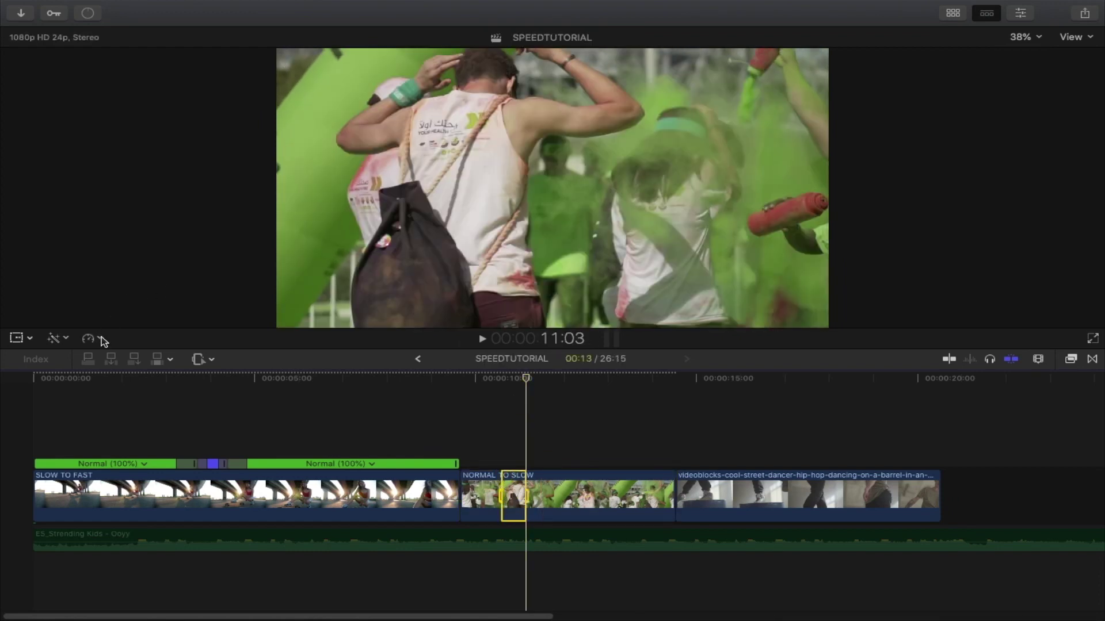
Slow the marked range to 25% using Retime > Slow.
{"action": "left_click", "coordinate": [101, 339]}
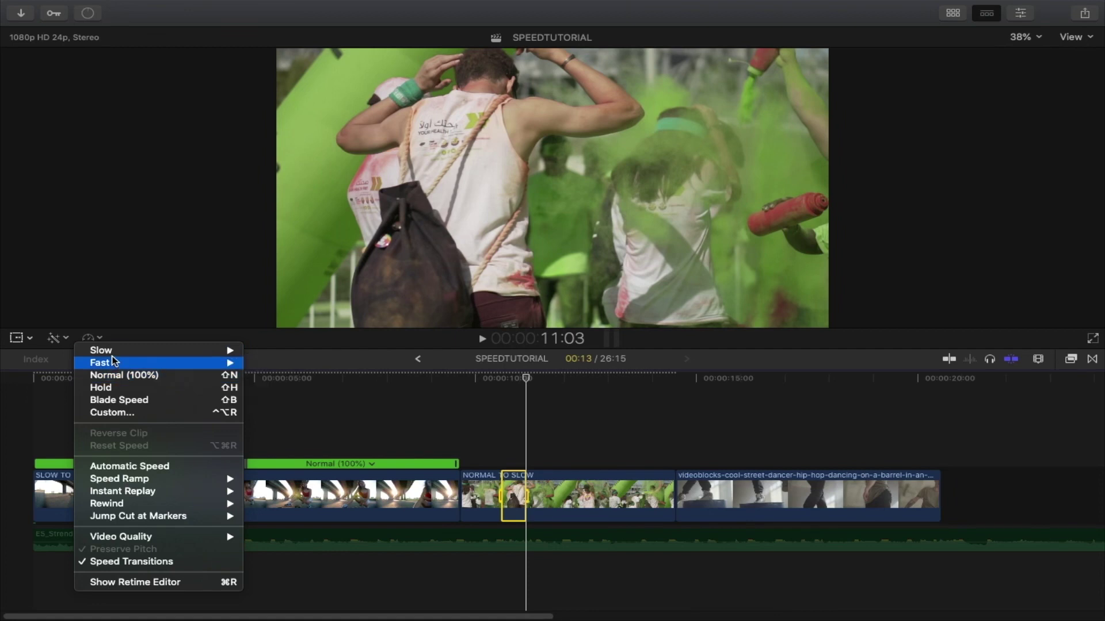
{"action": "mouse_move", "coordinate": [112, 353]}
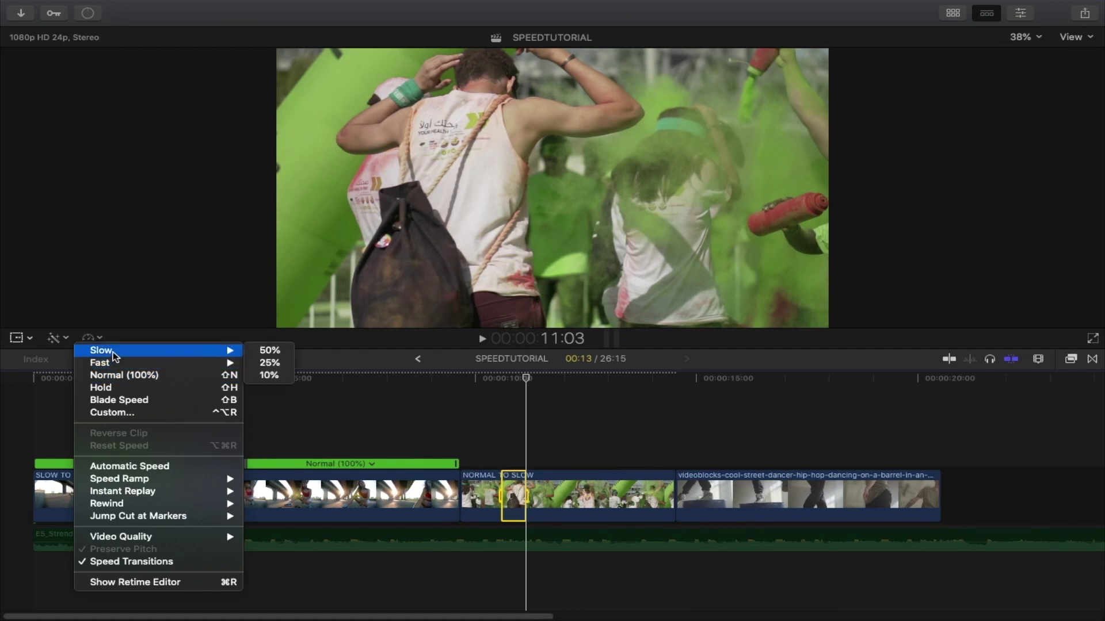
{"action": "left_click", "coordinate": [256, 364]}
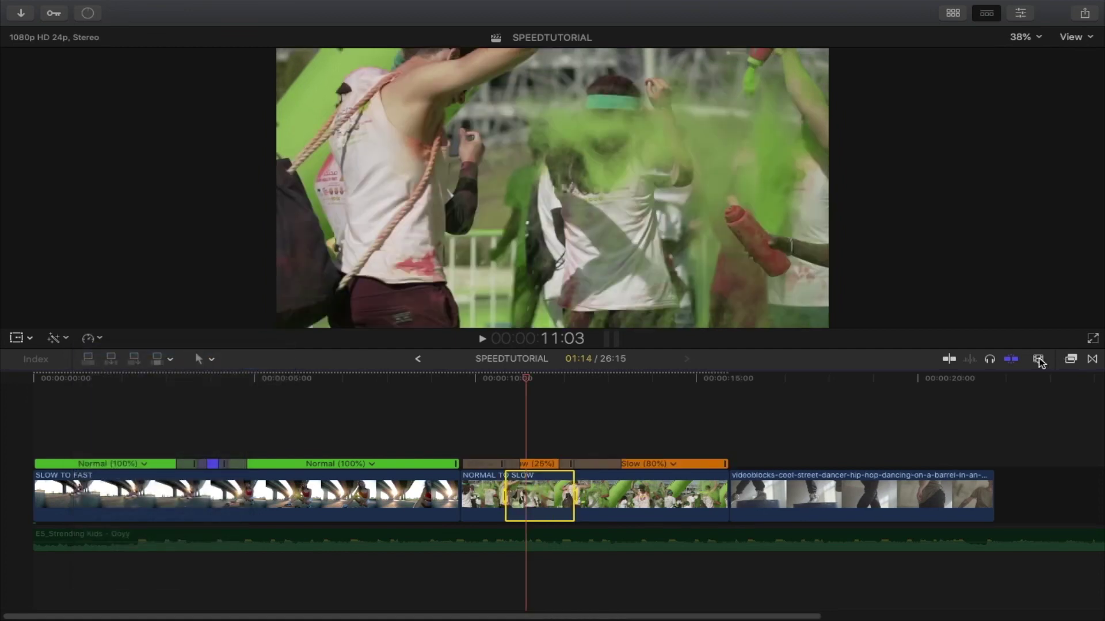
Zoom in, set NORMAL TO SLOW's opening to Slow (80%), and shorten the ramp after the 25% section.
{"action": "left_click", "coordinate": [1038, 359]}
{"action": "left_click_drag", "start_coordinate": [1000, 390], "coordinate": [1017, 395]}
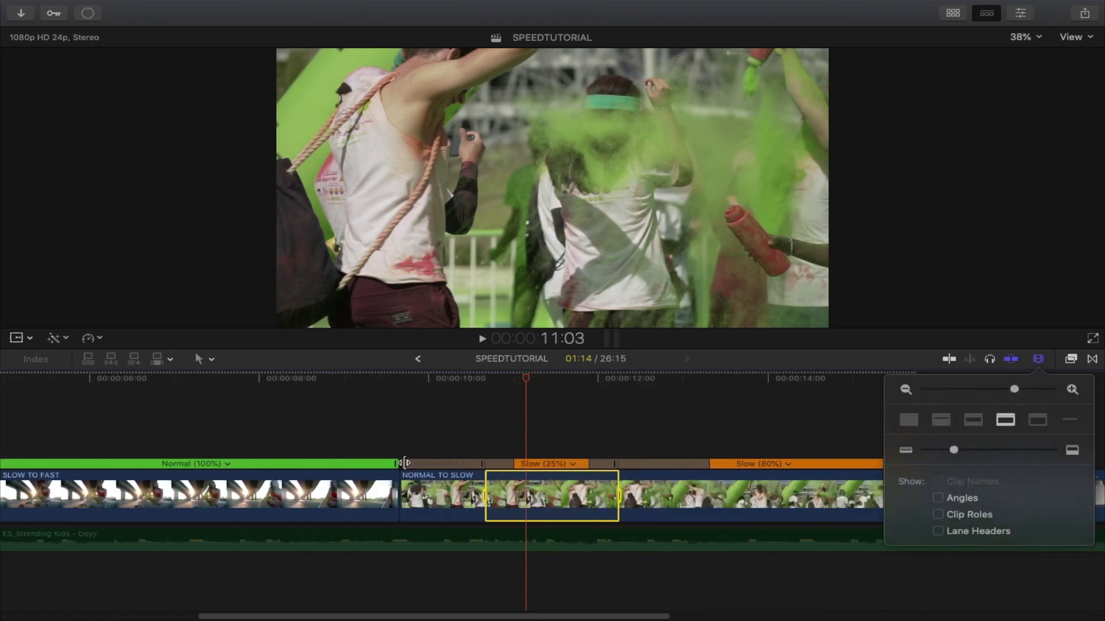
{"action": "left_click_drag", "start_coordinate": [405, 463], "coordinate": [455, 465]}
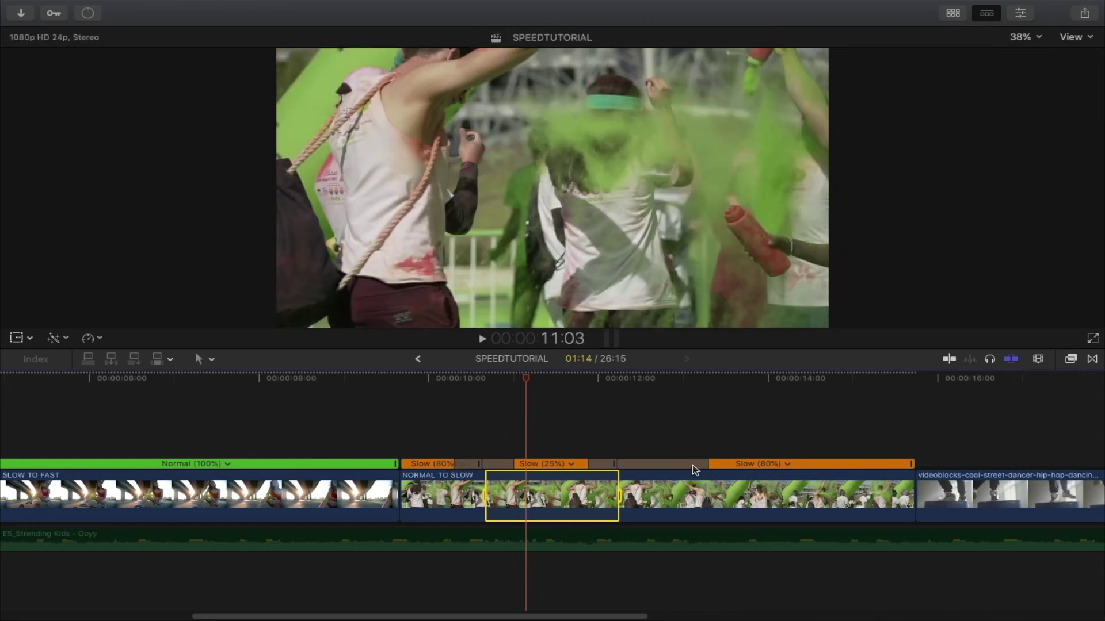
{"action": "left_click_drag", "start_coordinate": [707, 464], "coordinate": [643, 464]}
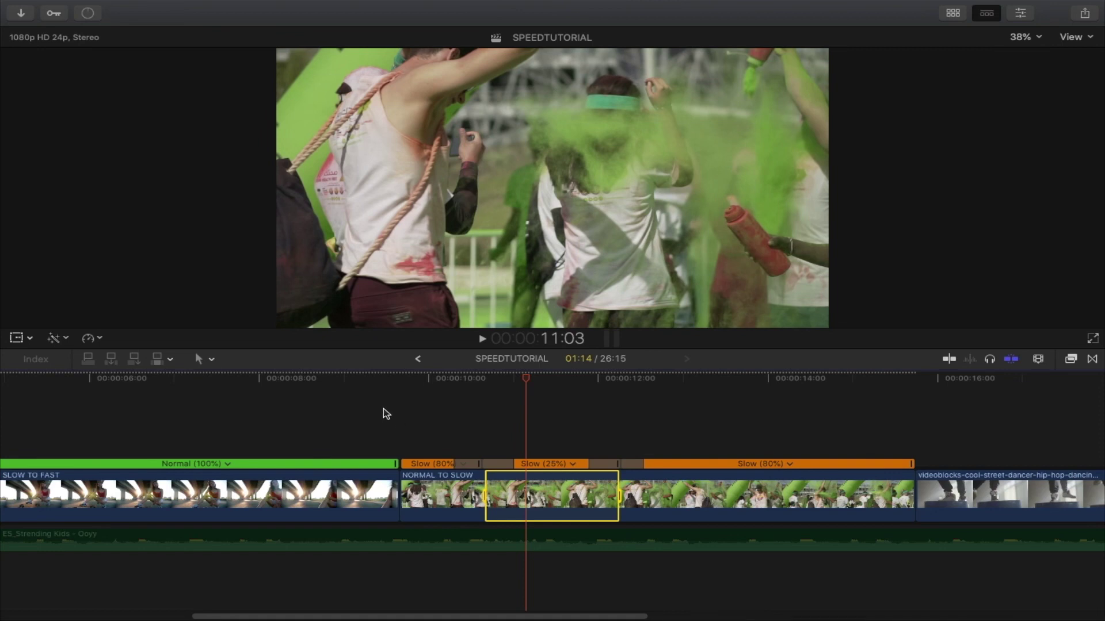
Play back the retimed NORMAL TO SLOW clip from its start.
{"action": "left_click", "coordinate": [402, 415]}
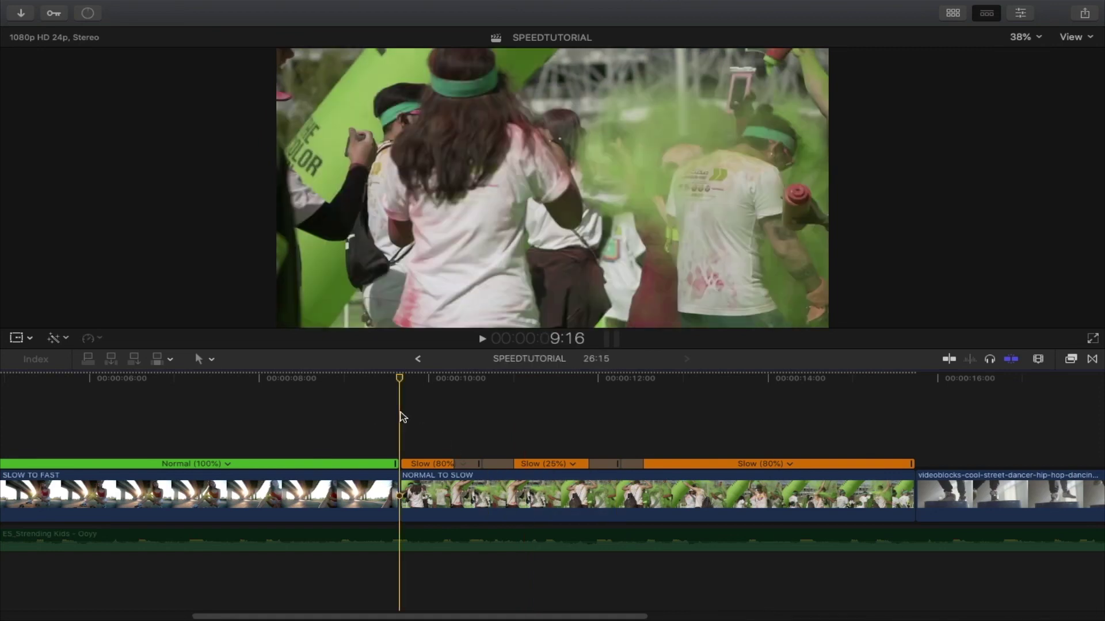
{"action": "key", "text": "space"}
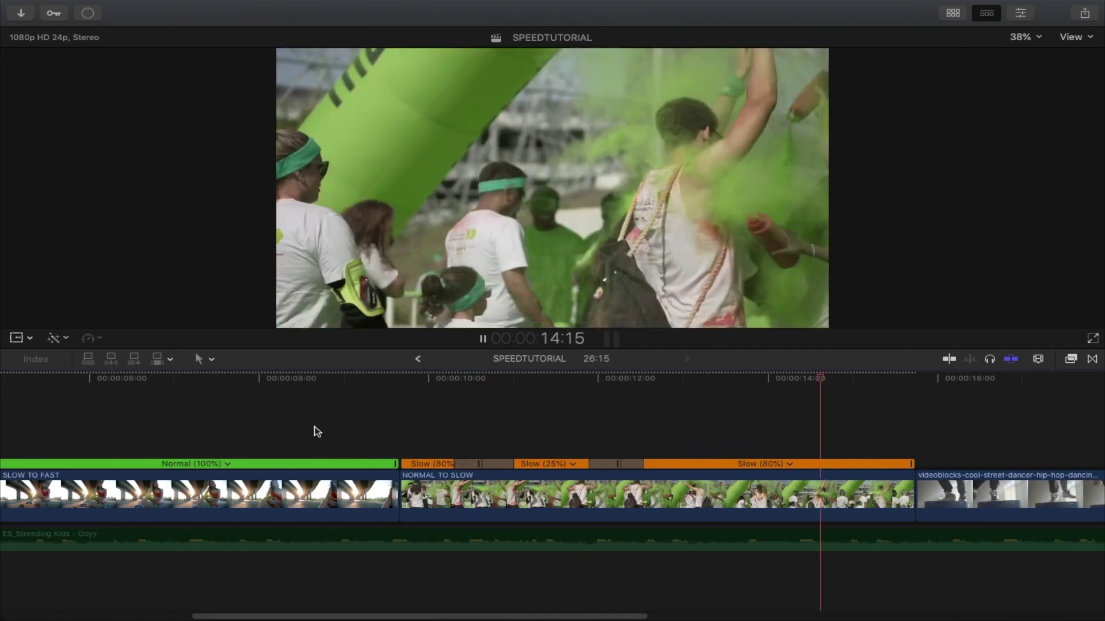
{"action": "key", "text": "space"}
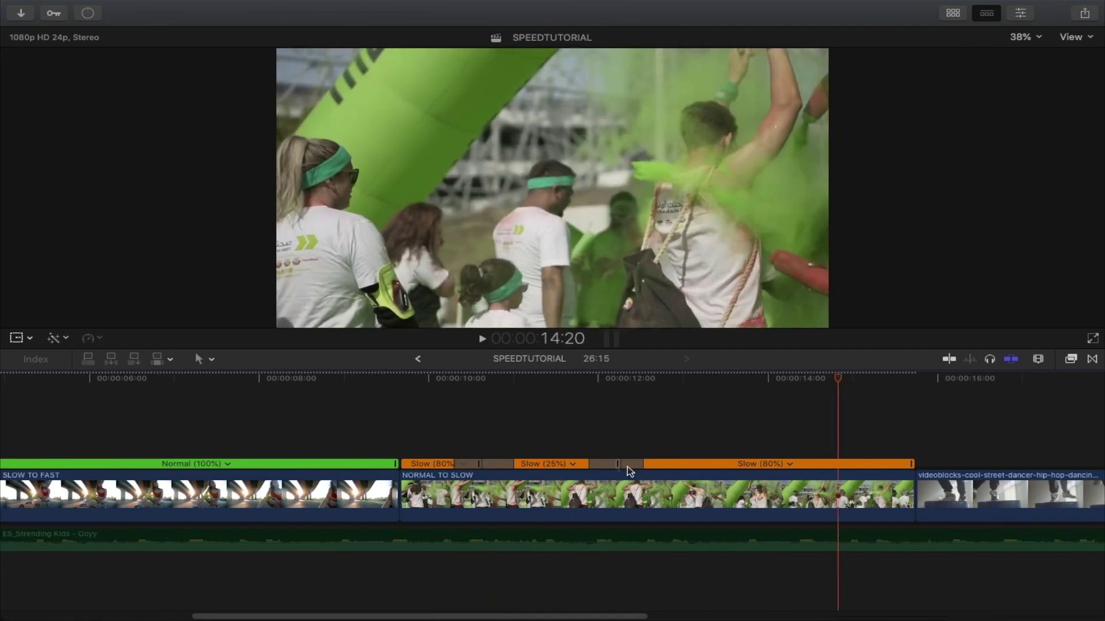
Zoom out to show the whole sequence and select the music clip.
{"action": "left_click", "coordinate": [237, 483]}
{"action": "left_click", "coordinate": [501, 498]}
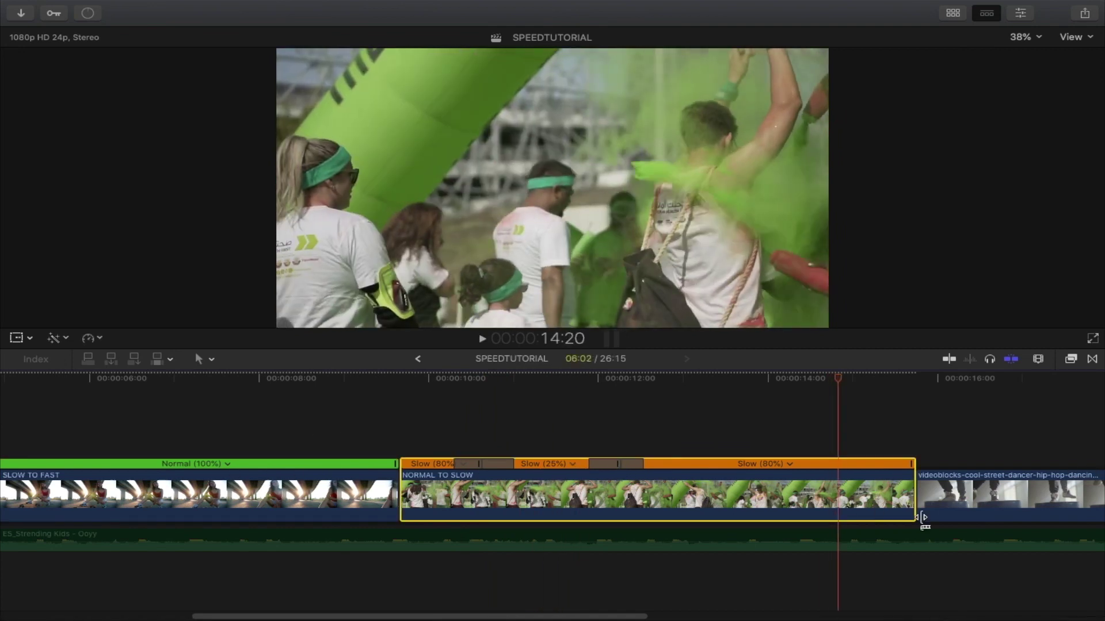
{"action": "left_click_drag", "start_coordinate": [604, 616], "coordinate": [406, 616]}
{"action": "key", "text": "super+minus"}
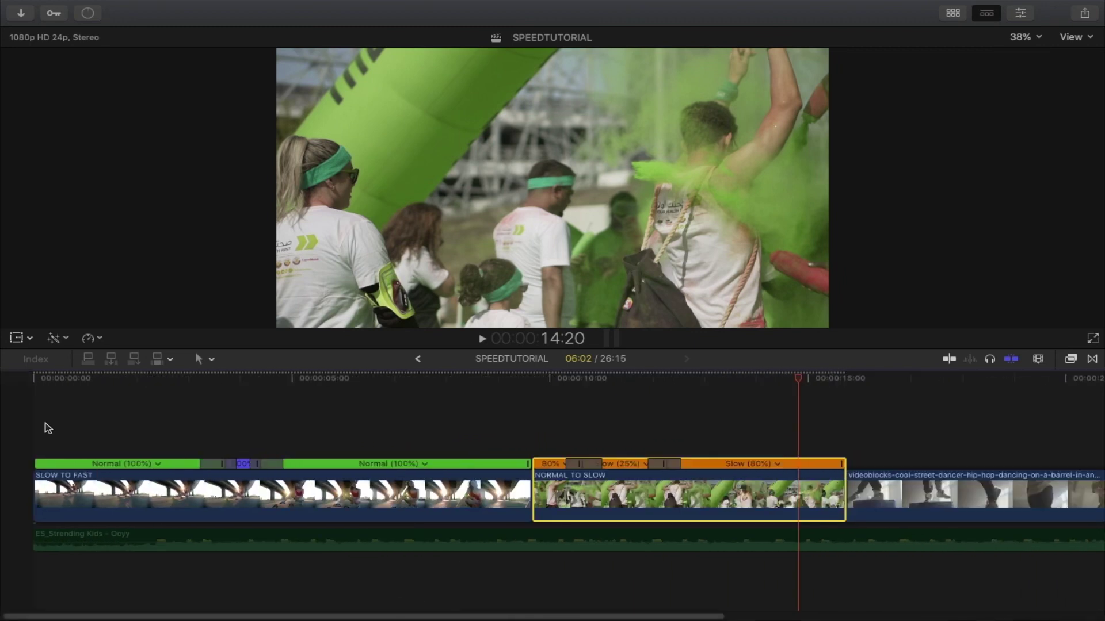
{"action": "left_click", "coordinate": [446, 536]}
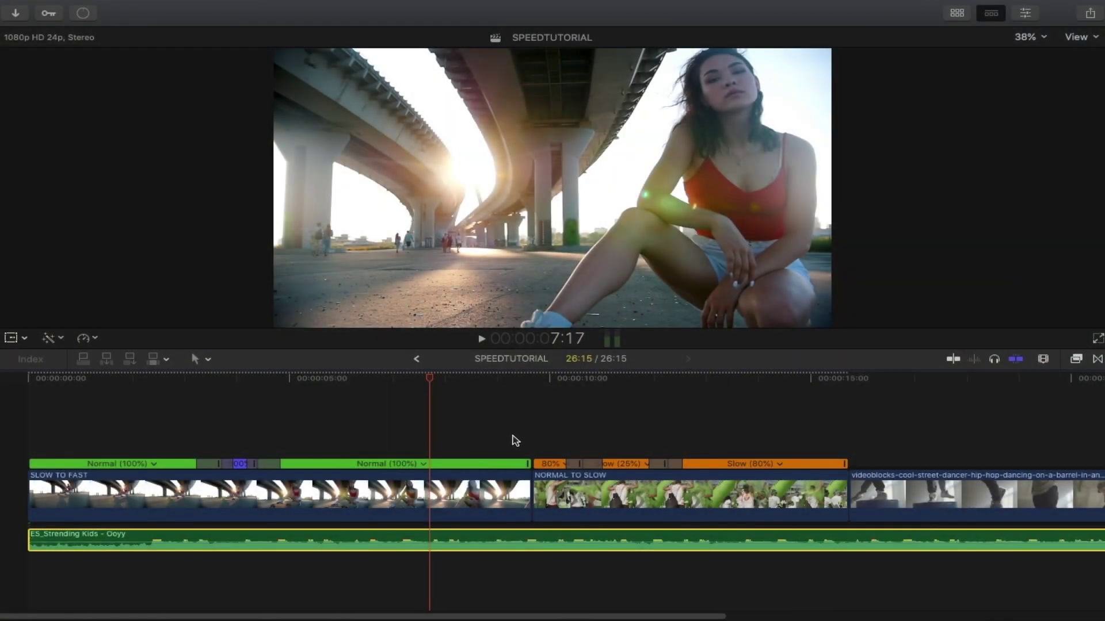
Scrub through SLOW TO FAST for the music beat and park the playhead at 2:21.
{"action": "left_click_drag", "start_coordinate": [458, 616], "coordinate": [498, 616]}
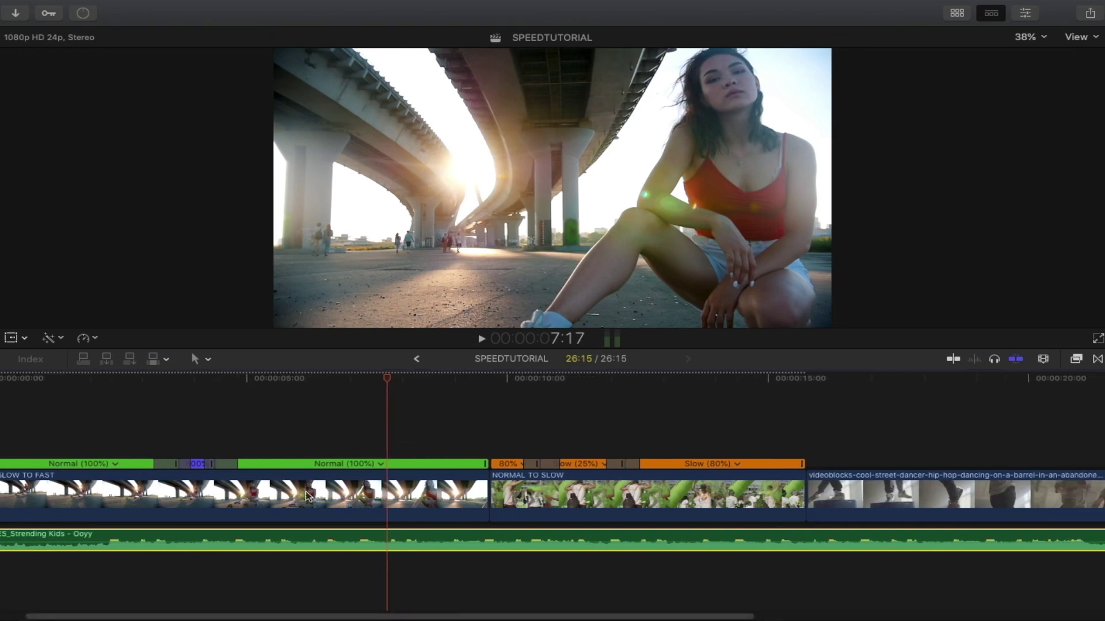
{"action": "scroll", "coordinate": [345, 616], "scroll_direction": "left", "scroll_amount": 3}
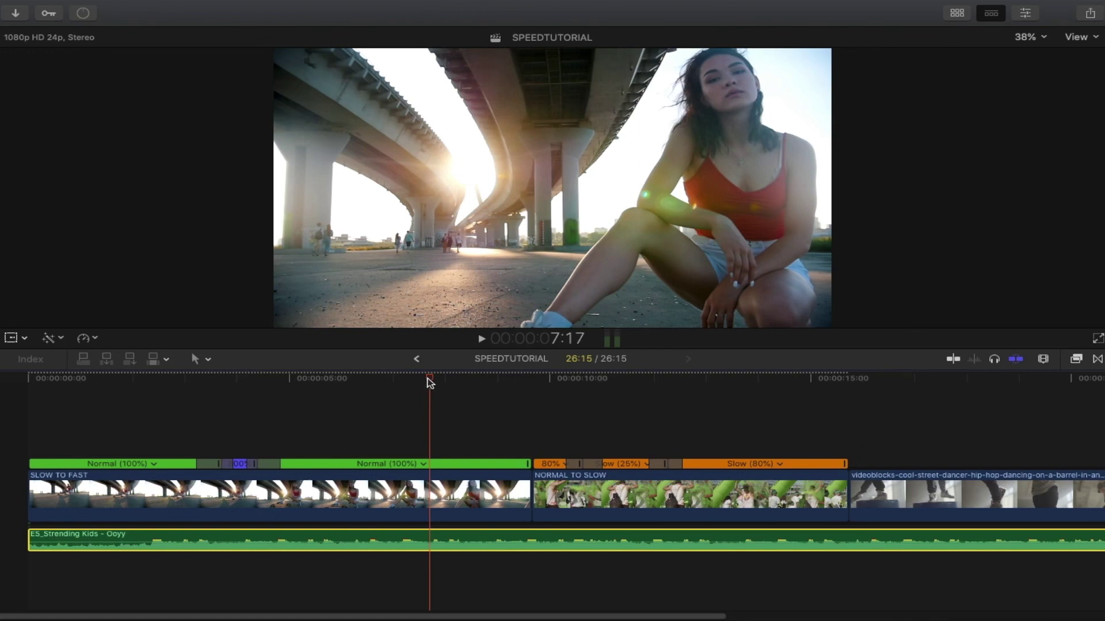
{"action": "left_click_drag", "start_coordinate": [424, 387], "coordinate": [310, 403]}
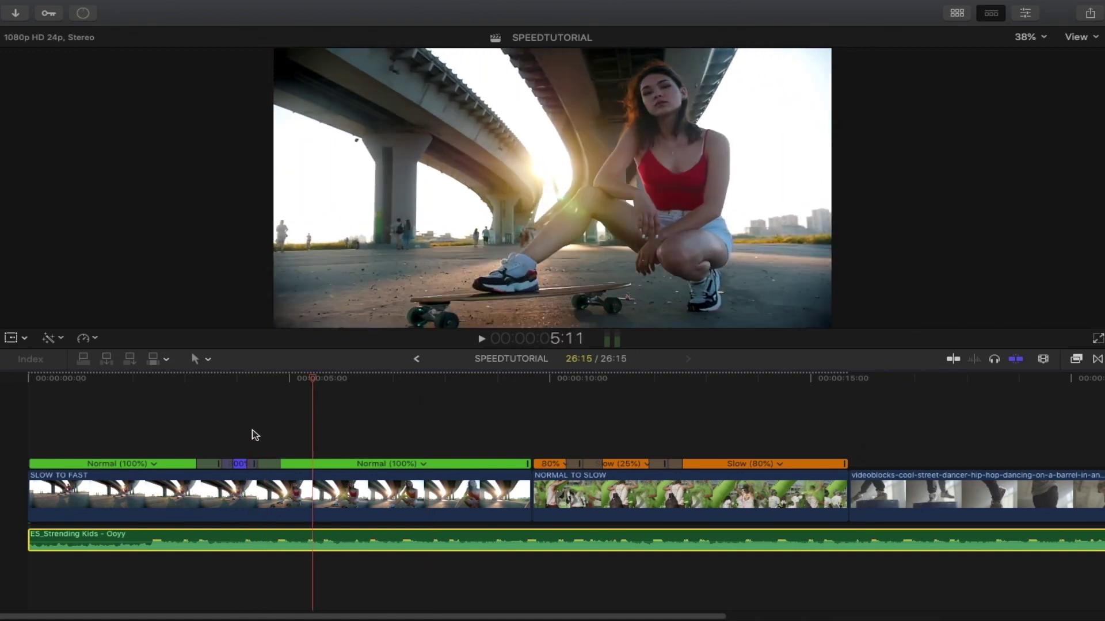
{"action": "mouse_move", "coordinate": [197, 538]}
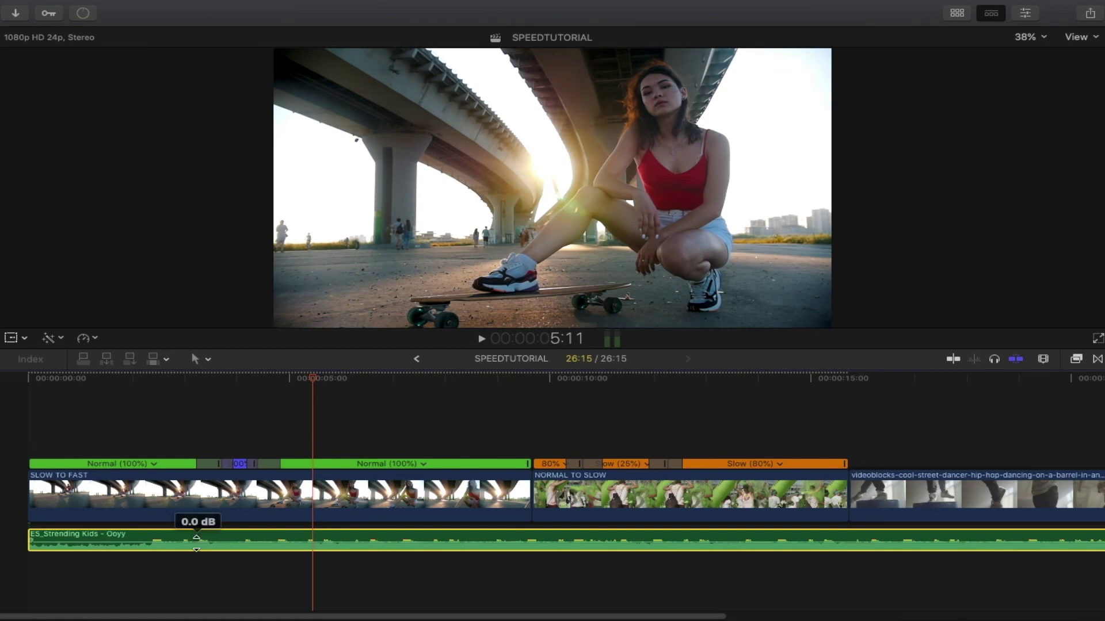
{"action": "left_click", "coordinate": [198, 404]}
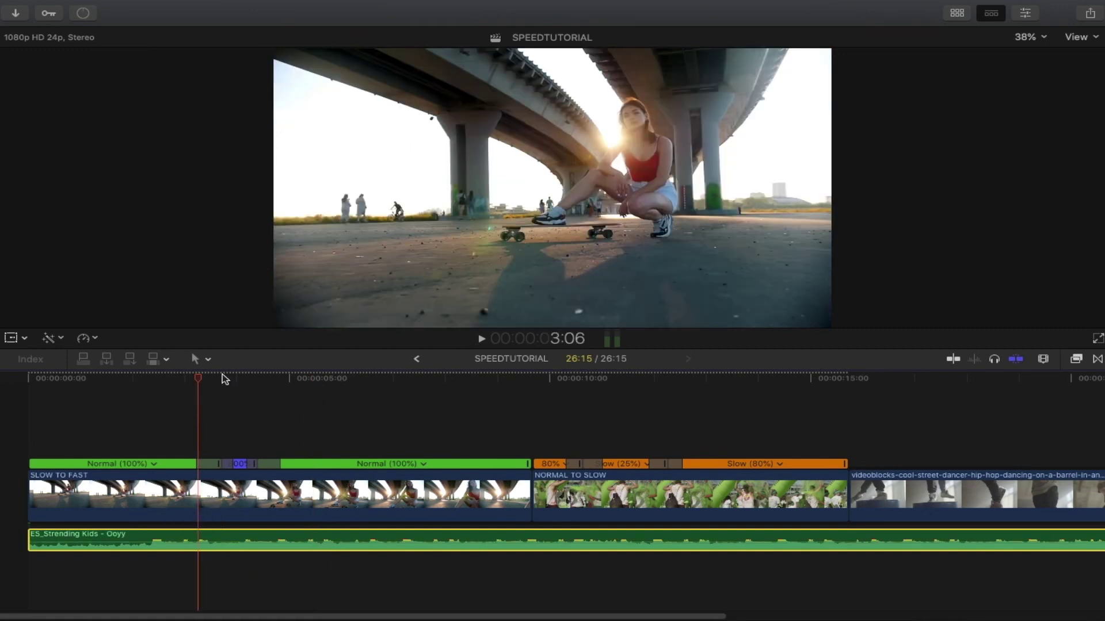
{"action": "left_click", "coordinate": [180, 379]}
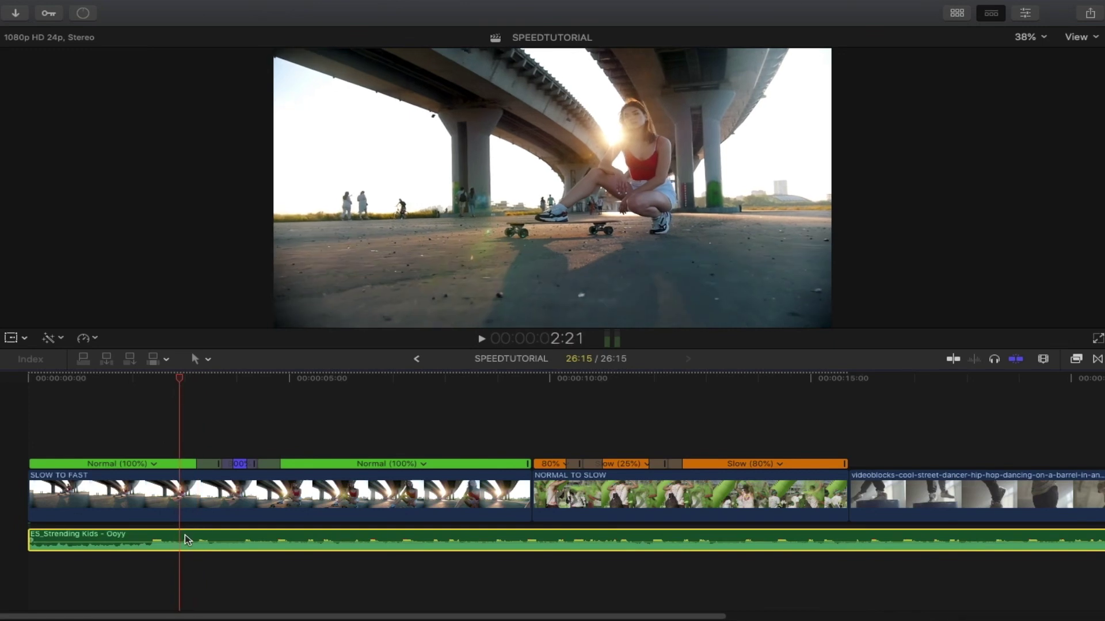
Use the Clip Appearance zoom slider to enlarge the SLOW TO FAST speed ramp around the playhead.
{"action": "left_click", "coordinate": [1043, 359]}
{"action": "left_click_drag", "start_coordinate": [1011, 392], "coordinate": [1028, 393]}
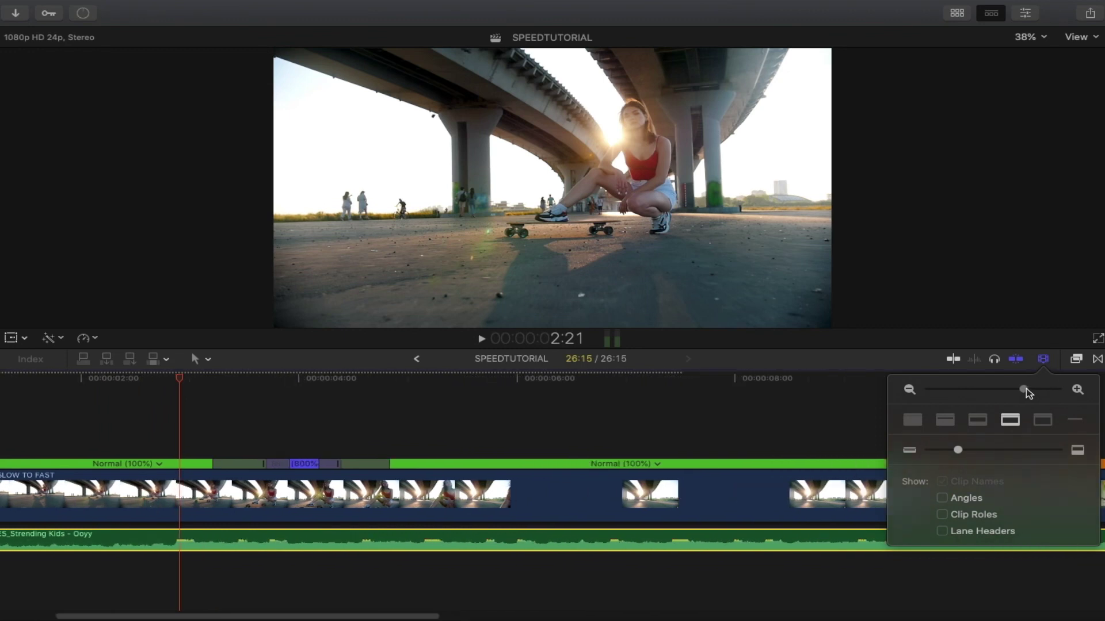
{"action": "left_click_drag", "start_coordinate": [271, 616], "coordinate": [219, 619]}
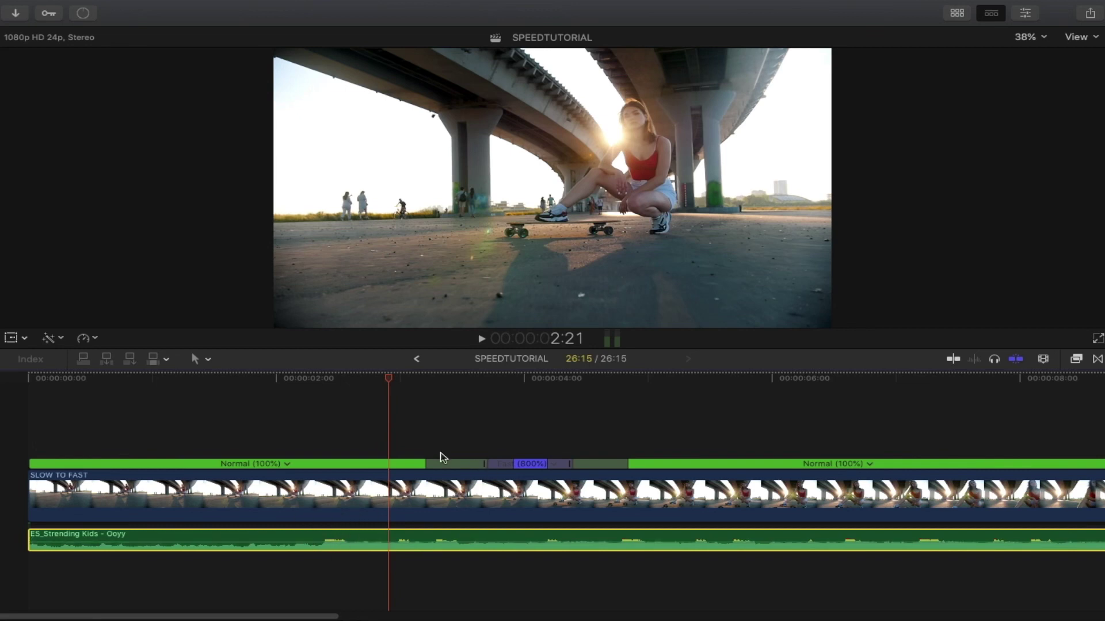
Move the SLOW TO FAST ramp's source frame earlier, to around the 2:21 beat.
{"action": "double_click", "coordinate": [454, 467]}
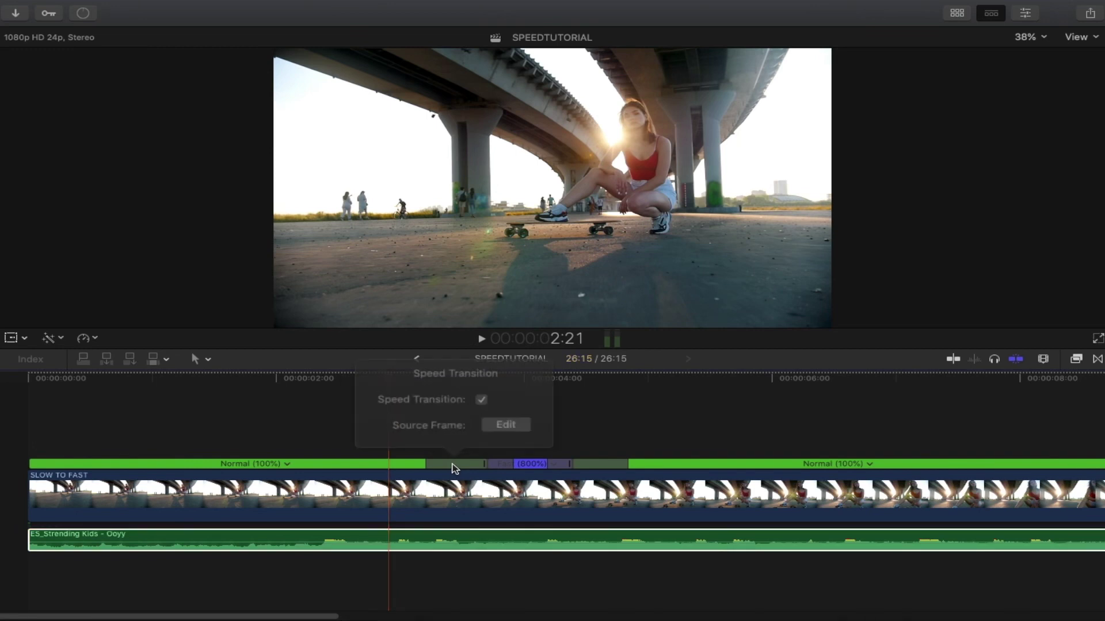
{"action": "left_click", "coordinate": [508, 429]}
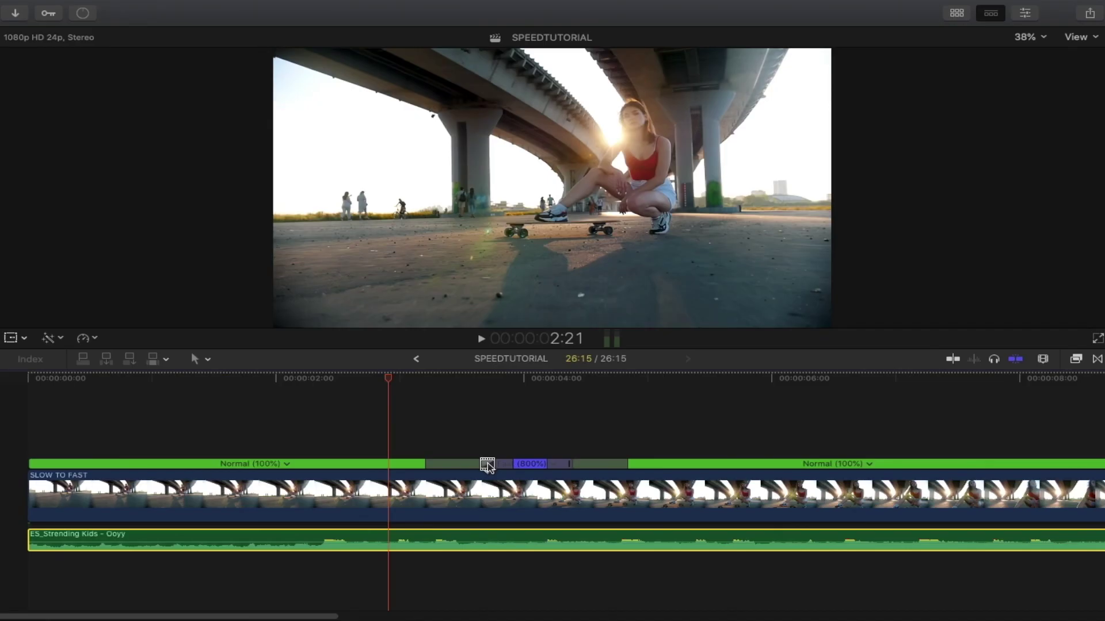
{"action": "left_click_drag", "start_coordinate": [487, 466], "coordinate": [329, 480]}
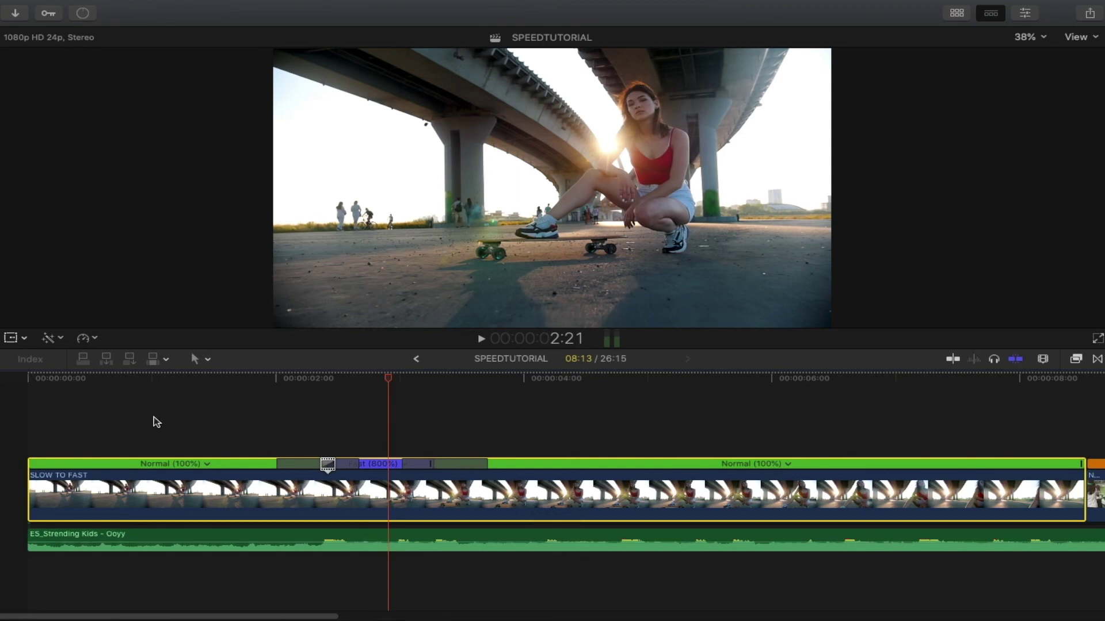
Play back the adjusted SLOW TO FAST speed ramp from near the clip's start.
{"action": "left_click", "coordinate": [141, 407]}
{"action": "key", "text": "space"}
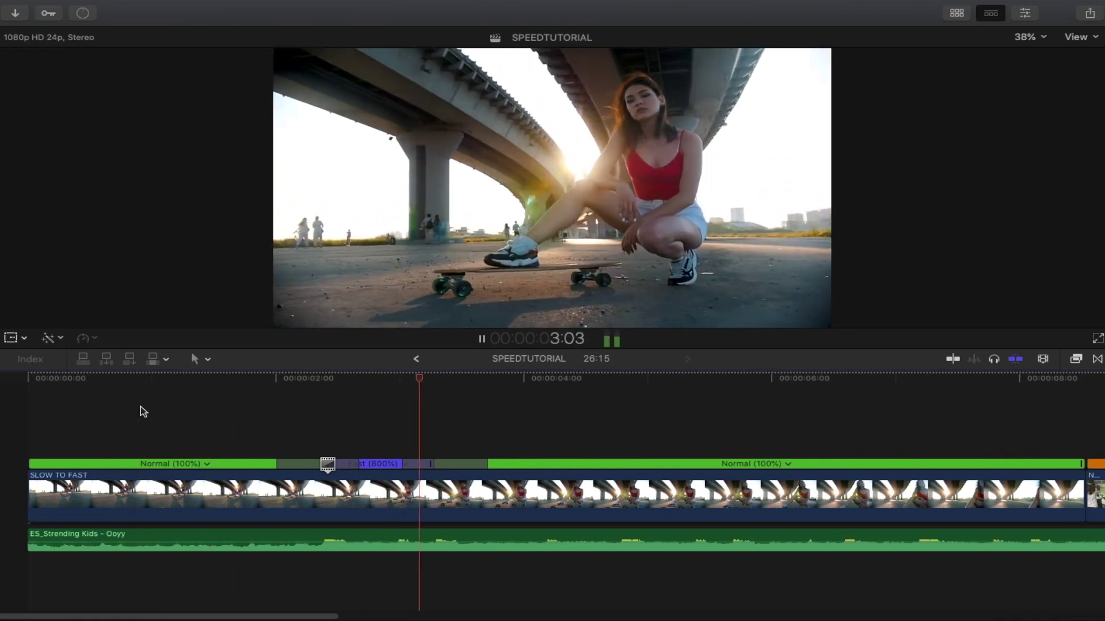
{"action": "key", "text": "space"}
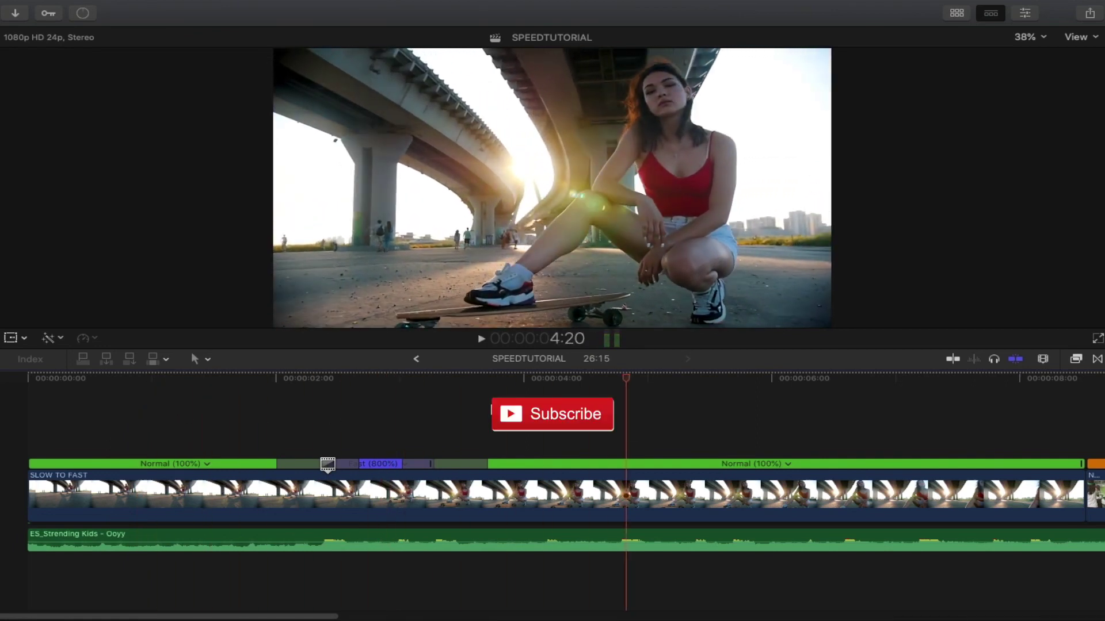
Zoom the timeline out to show both retimed clips, with the playhead in NORMAL TO SLOW.
{"action": "left_click", "coordinate": [1042, 359]}
{"action": "left_click_drag", "start_coordinate": [1026, 389], "coordinate": [1013, 389]}
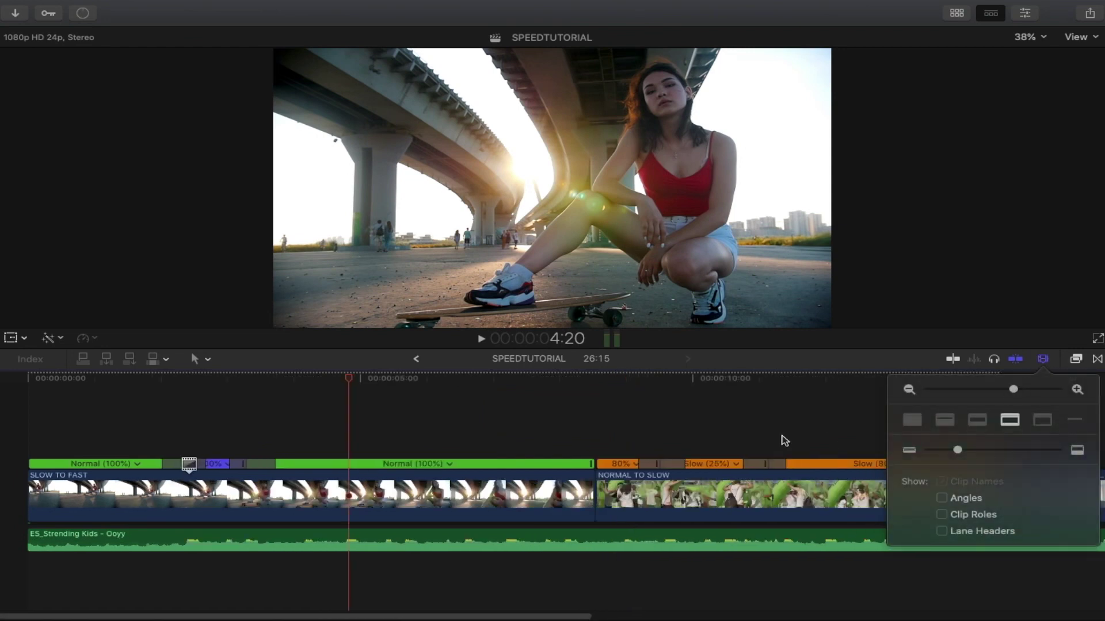
{"action": "left_click", "coordinate": [623, 409]}
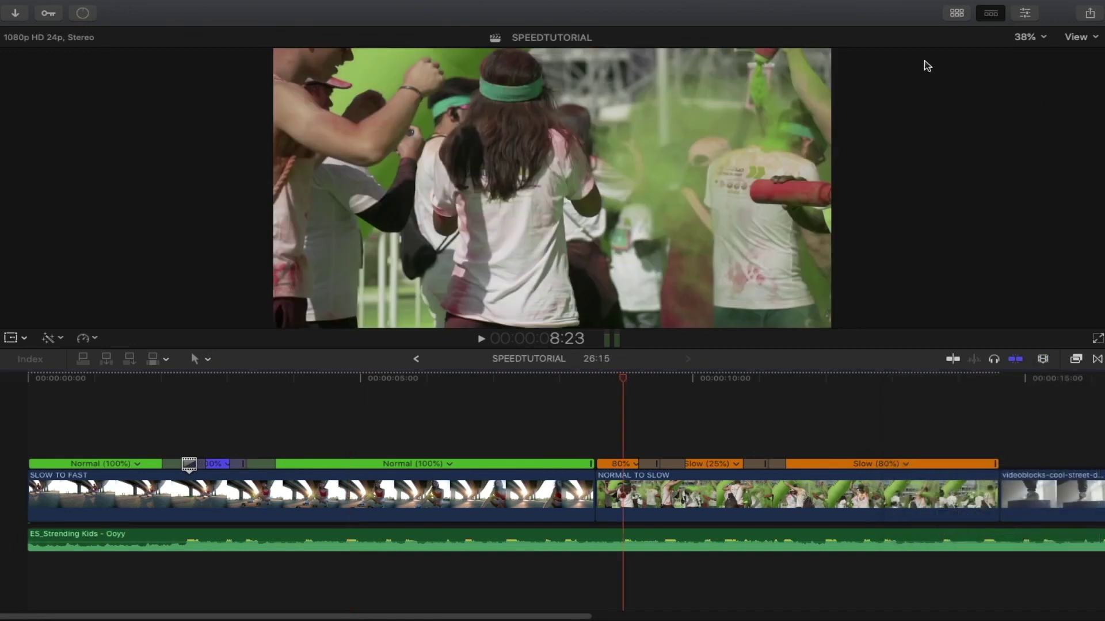
{"action": "mouse_move", "coordinate": [766, 6]}
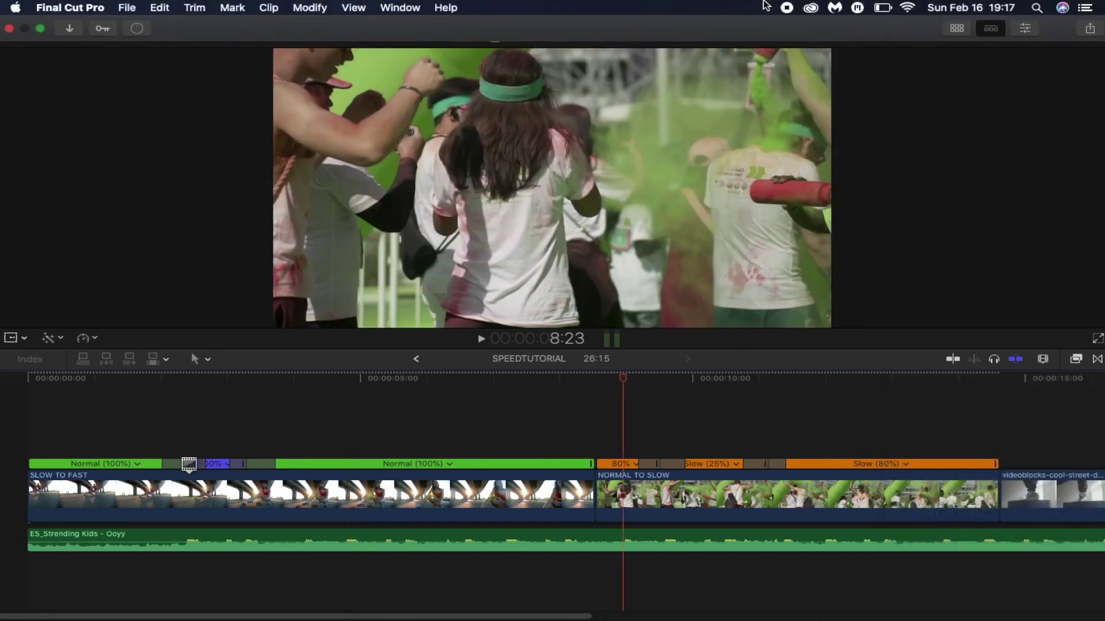